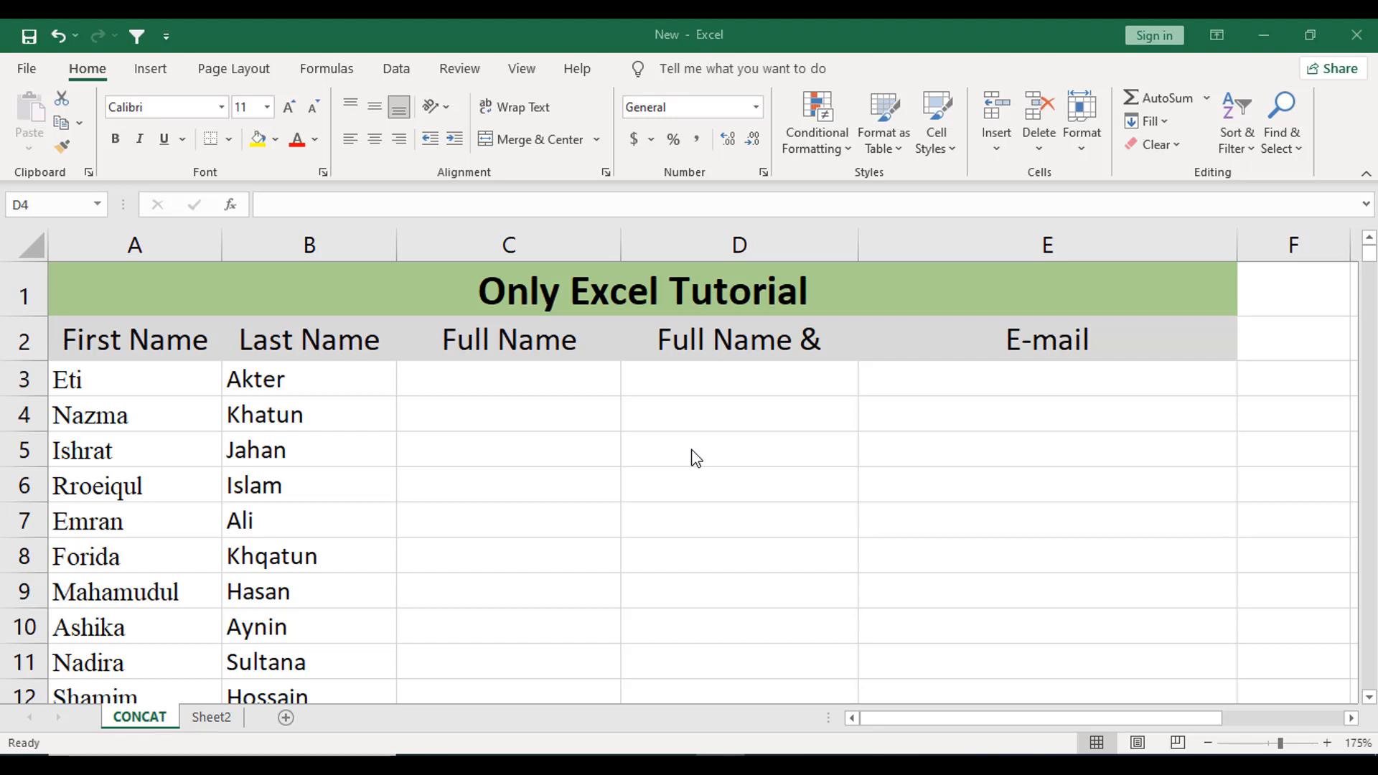
- Review the first and last names in A3 and B3, then select Full Name cell C3
{"action": "left_click", "coordinate": [691, 451]}
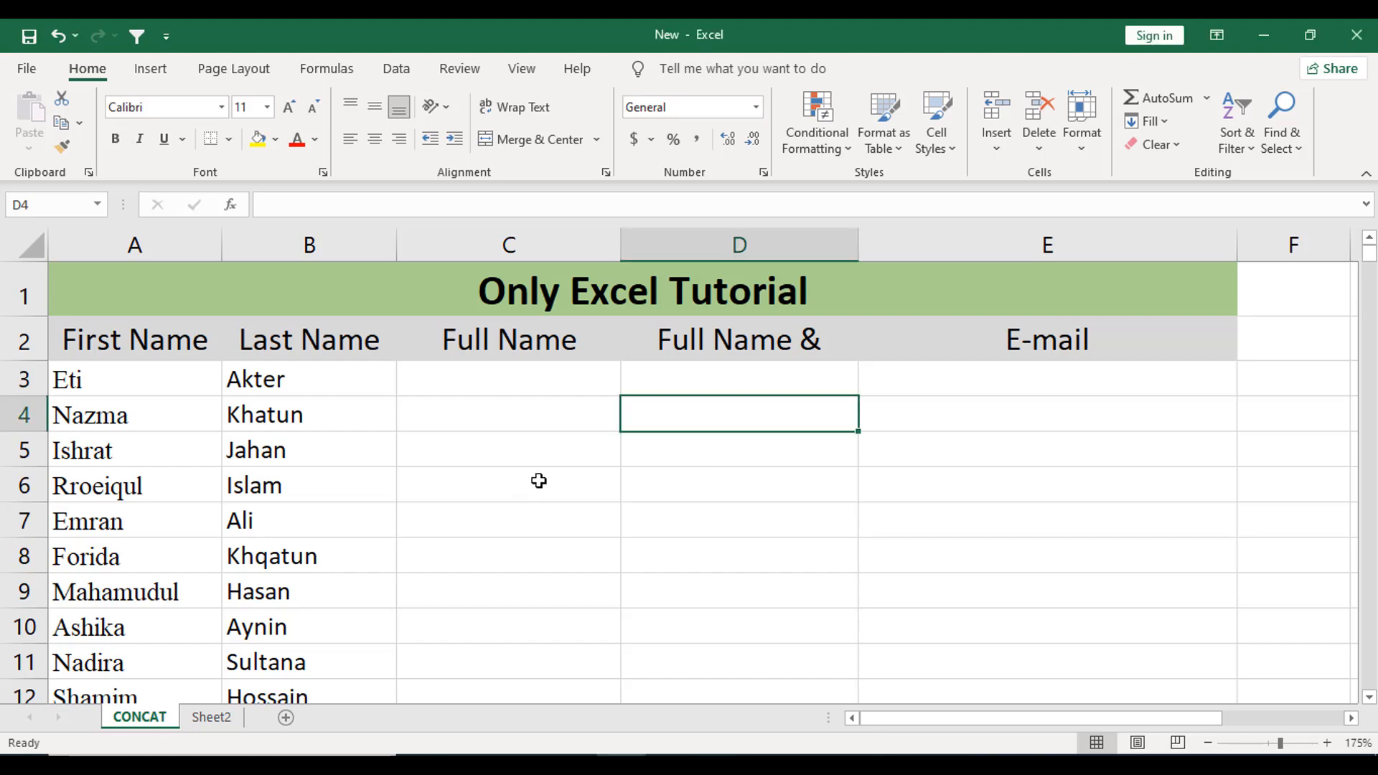
{"action": "left_click", "coordinate": [170, 378]}
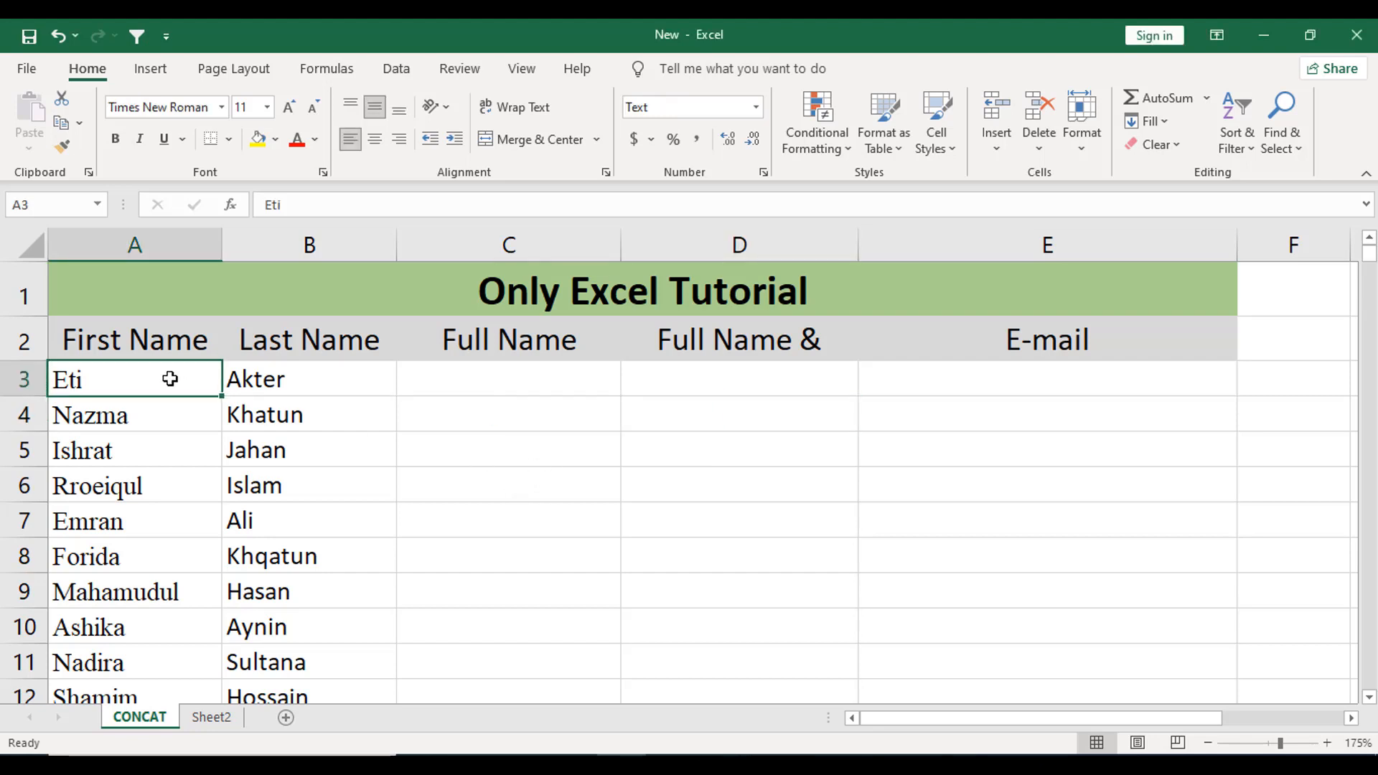
{"action": "left_click", "coordinate": [283, 381]}
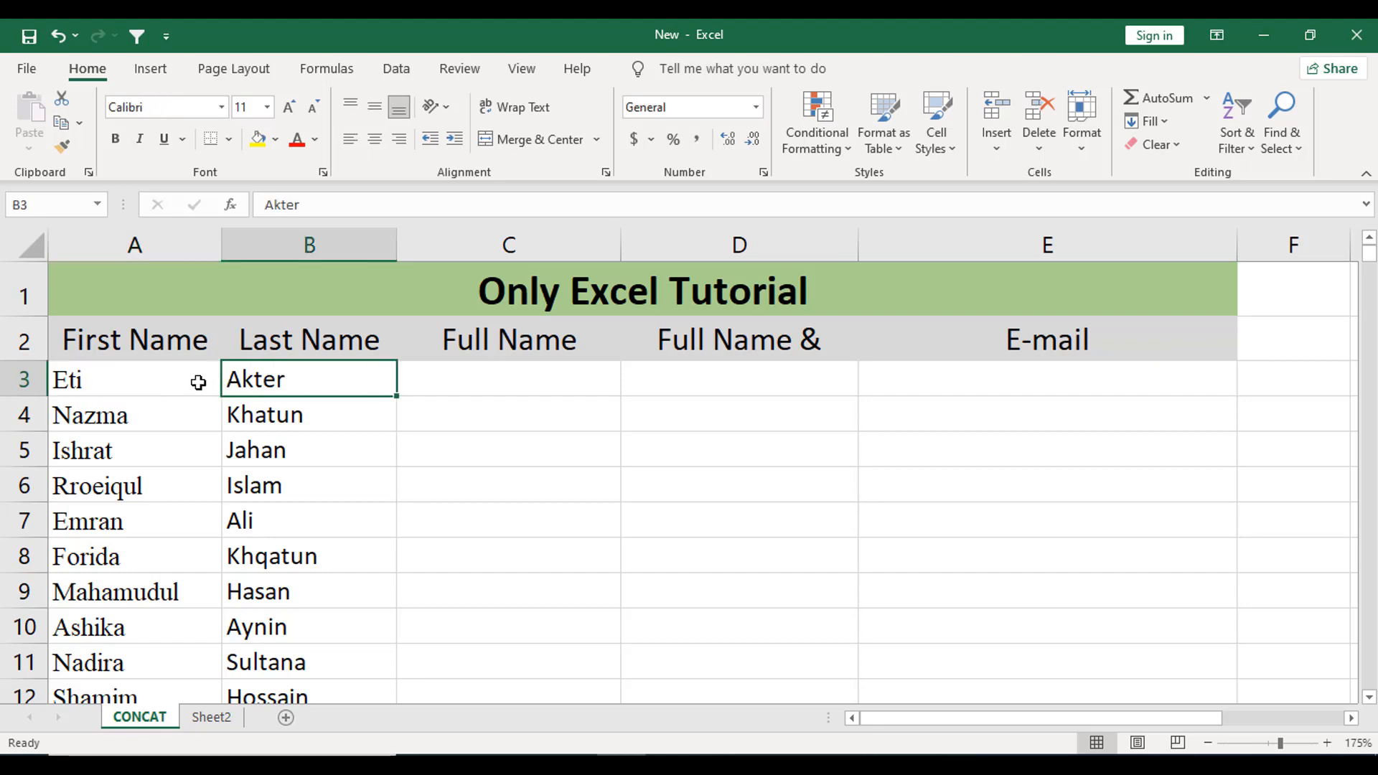
{"action": "left_click", "coordinate": [455, 378]}
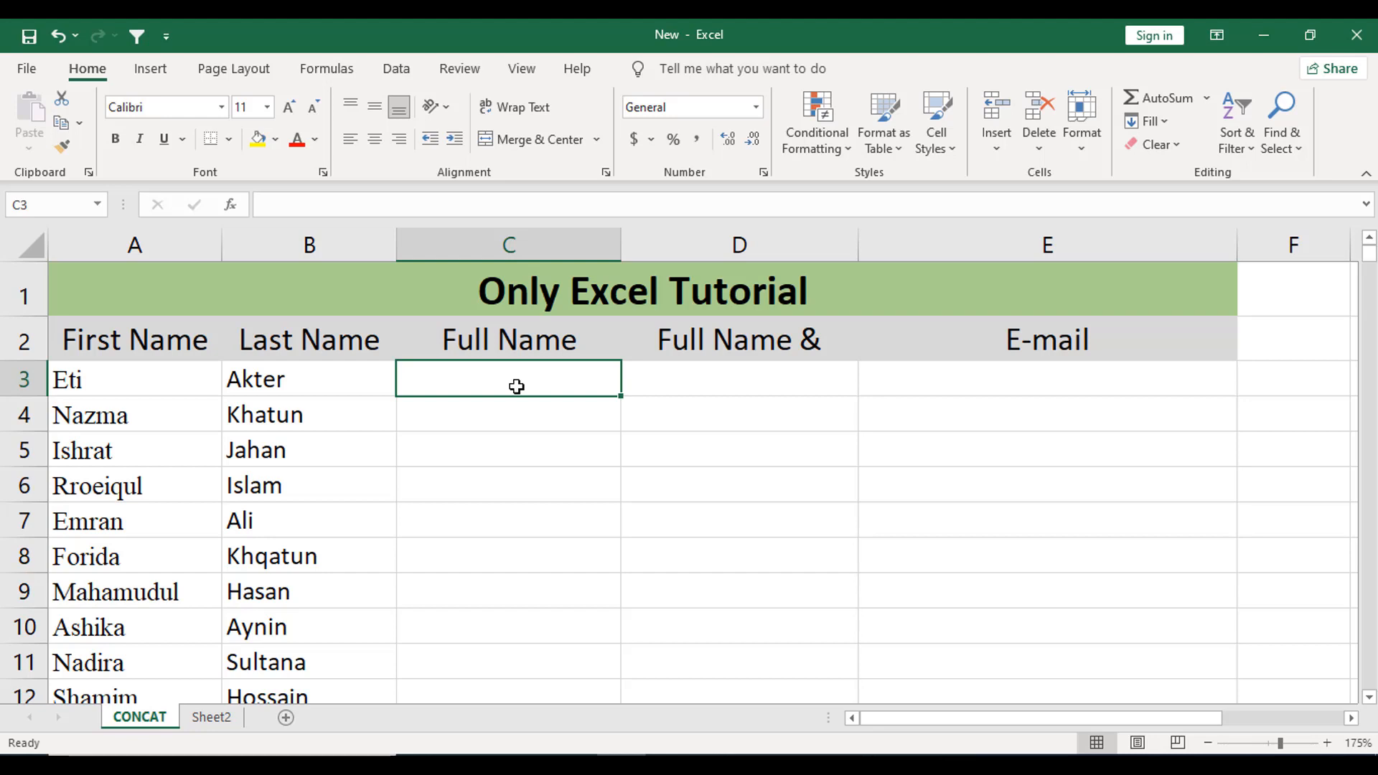
{"action": "left_click", "coordinate": [529, 455]}
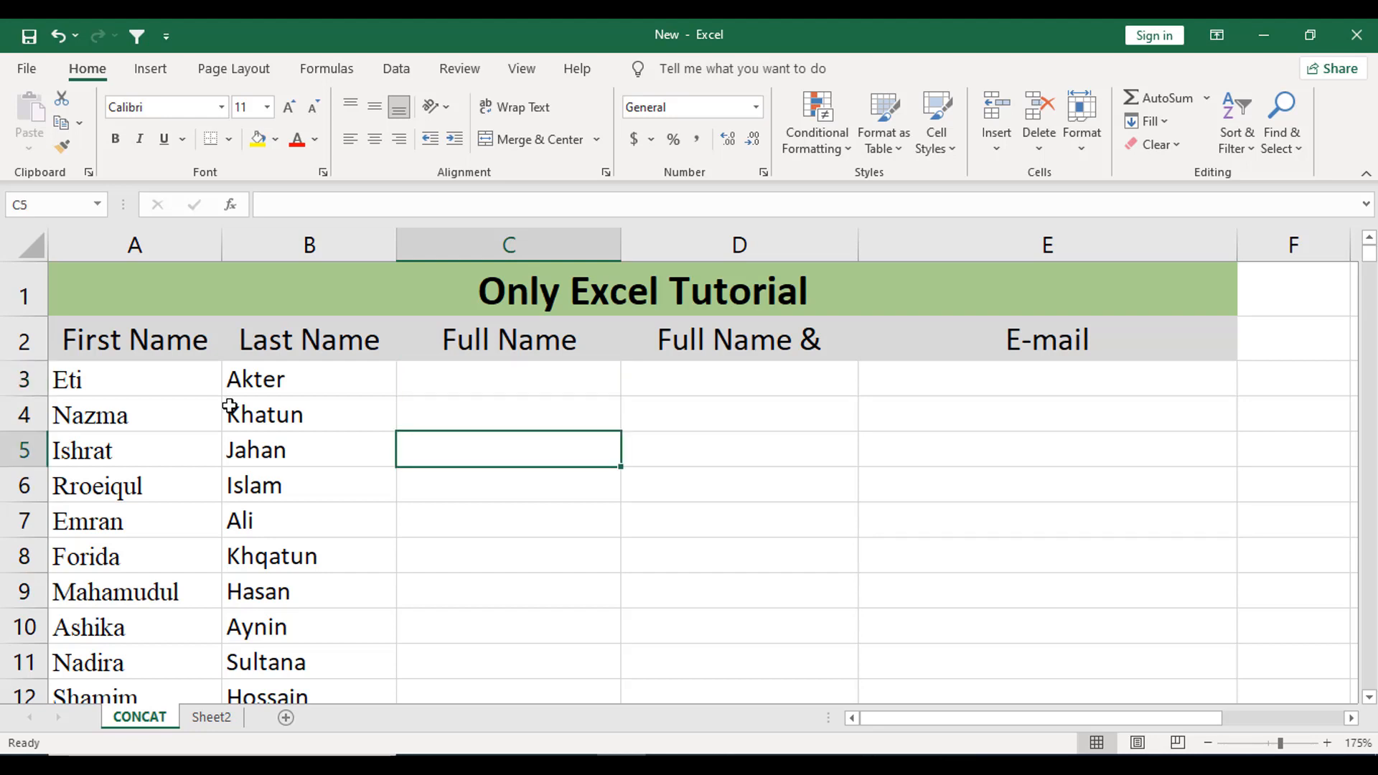
{"action": "left_click", "coordinate": [132, 378]}
{"action": "left_click", "coordinate": [290, 381]}
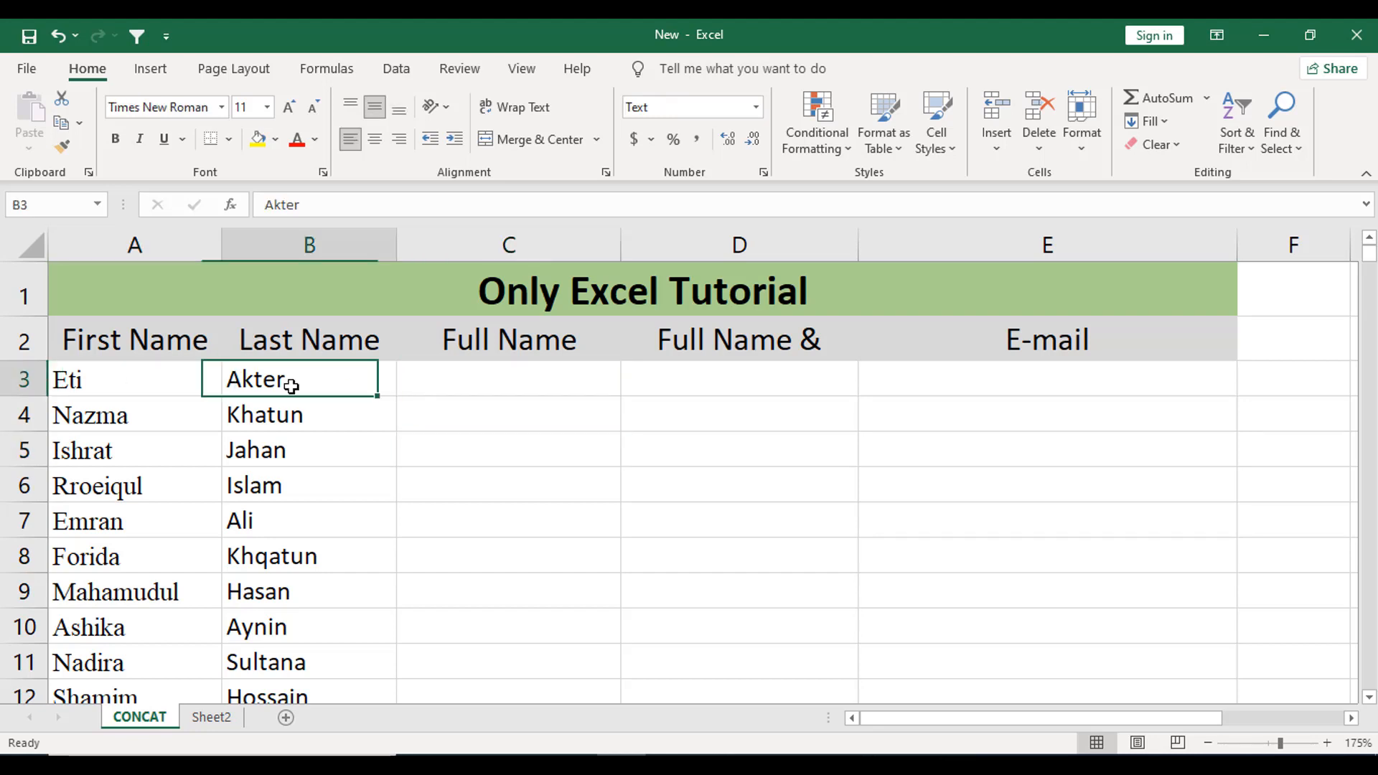
{"action": "left_click", "coordinate": [460, 392]}
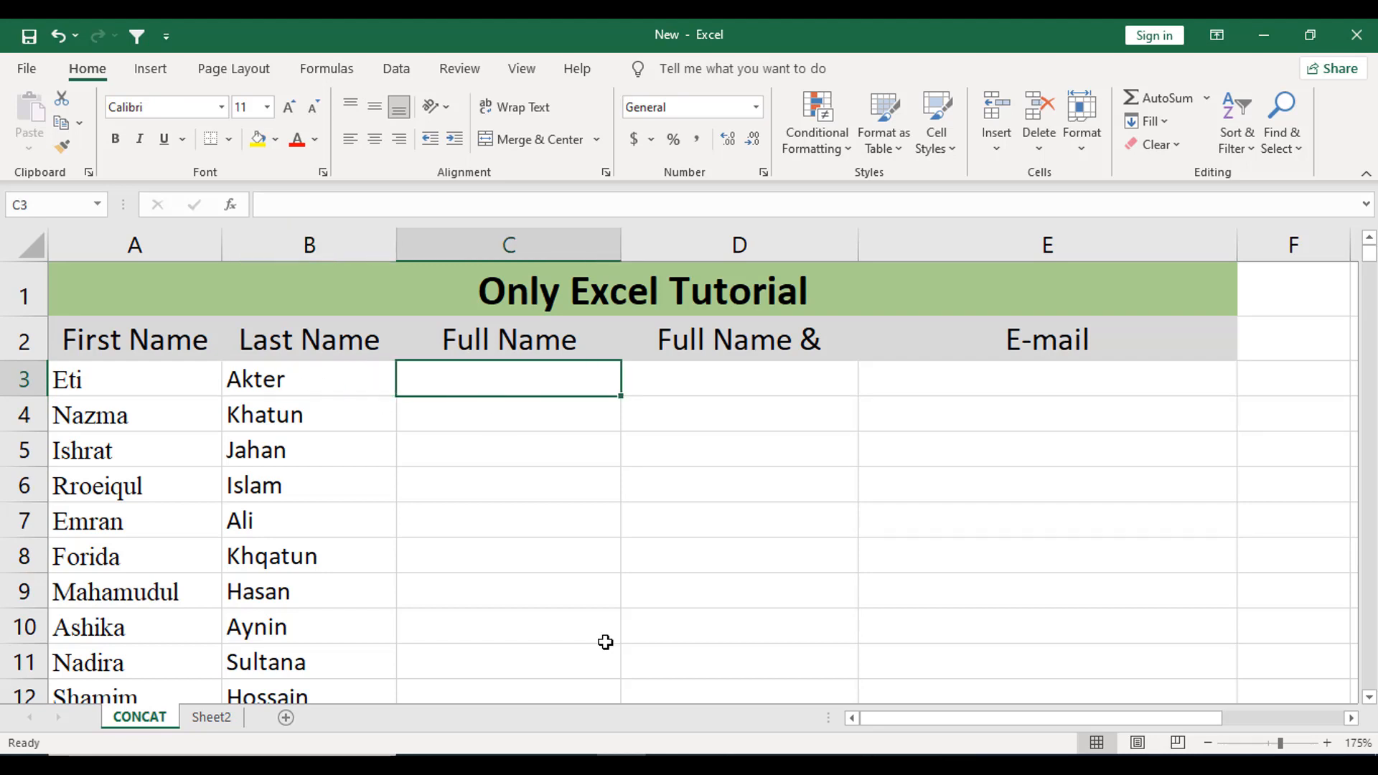
- Enter =CONCAT(A3,B3) in C3, then clear it because the names run together without a space
{"action": "type", "text": "=C"}
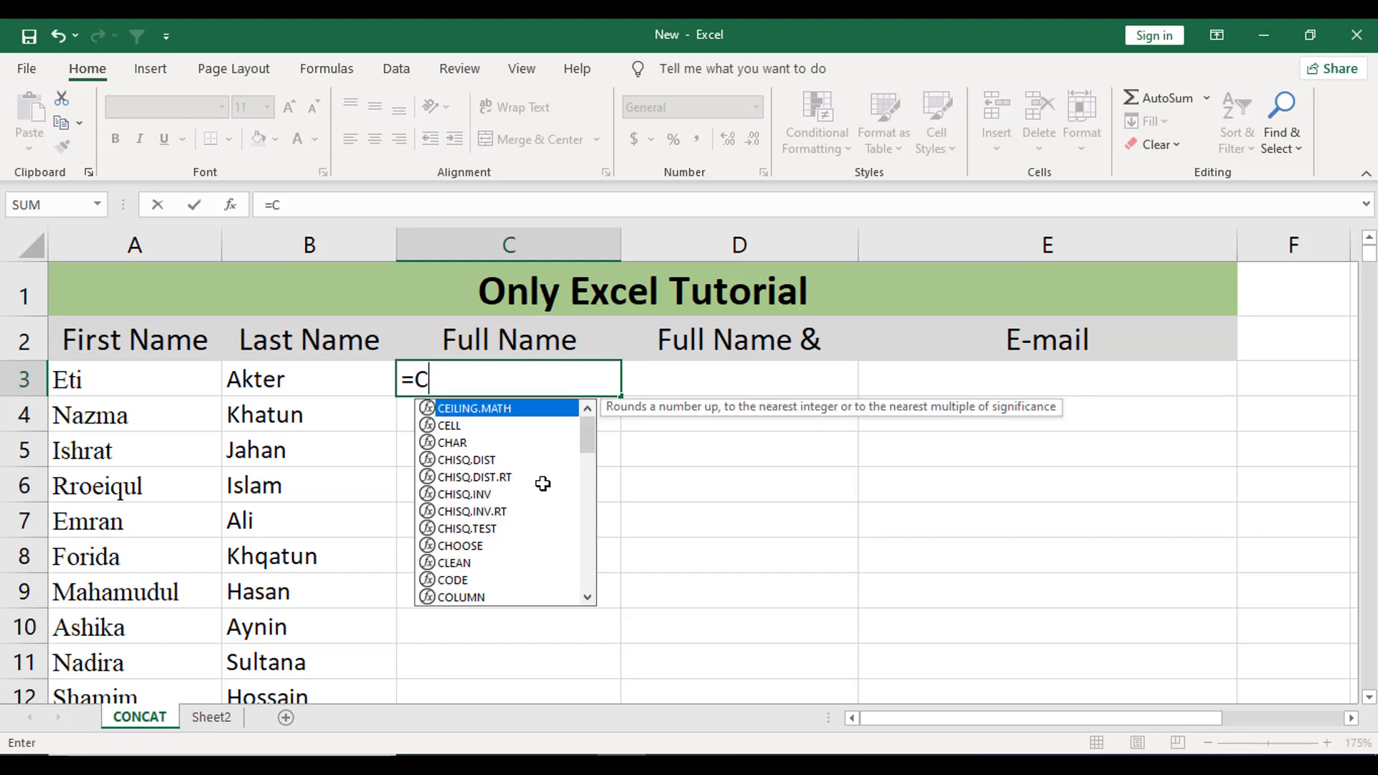
{"action": "type", "text": "ONCAT("}
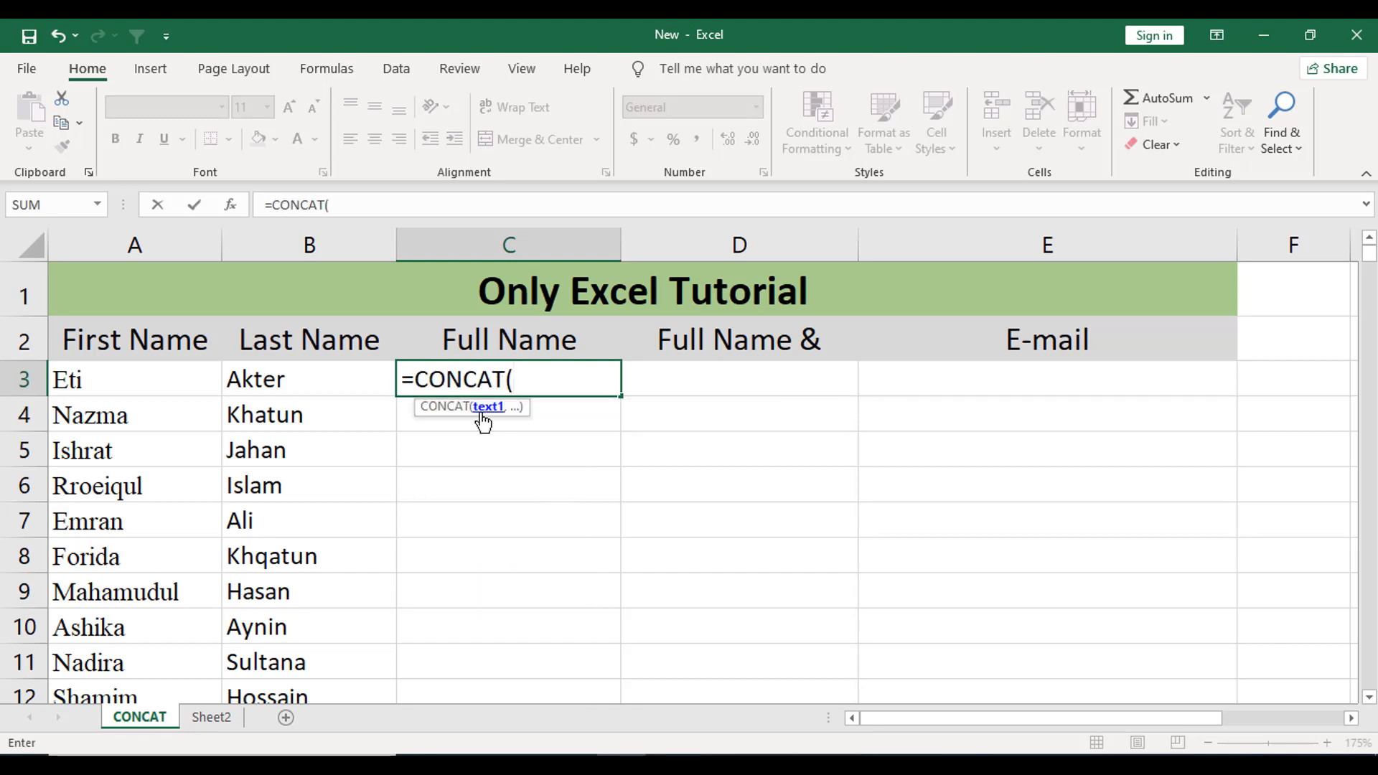
{"action": "left_click", "coordinate": [153, 381]}
{"action": "type", "text": ","}
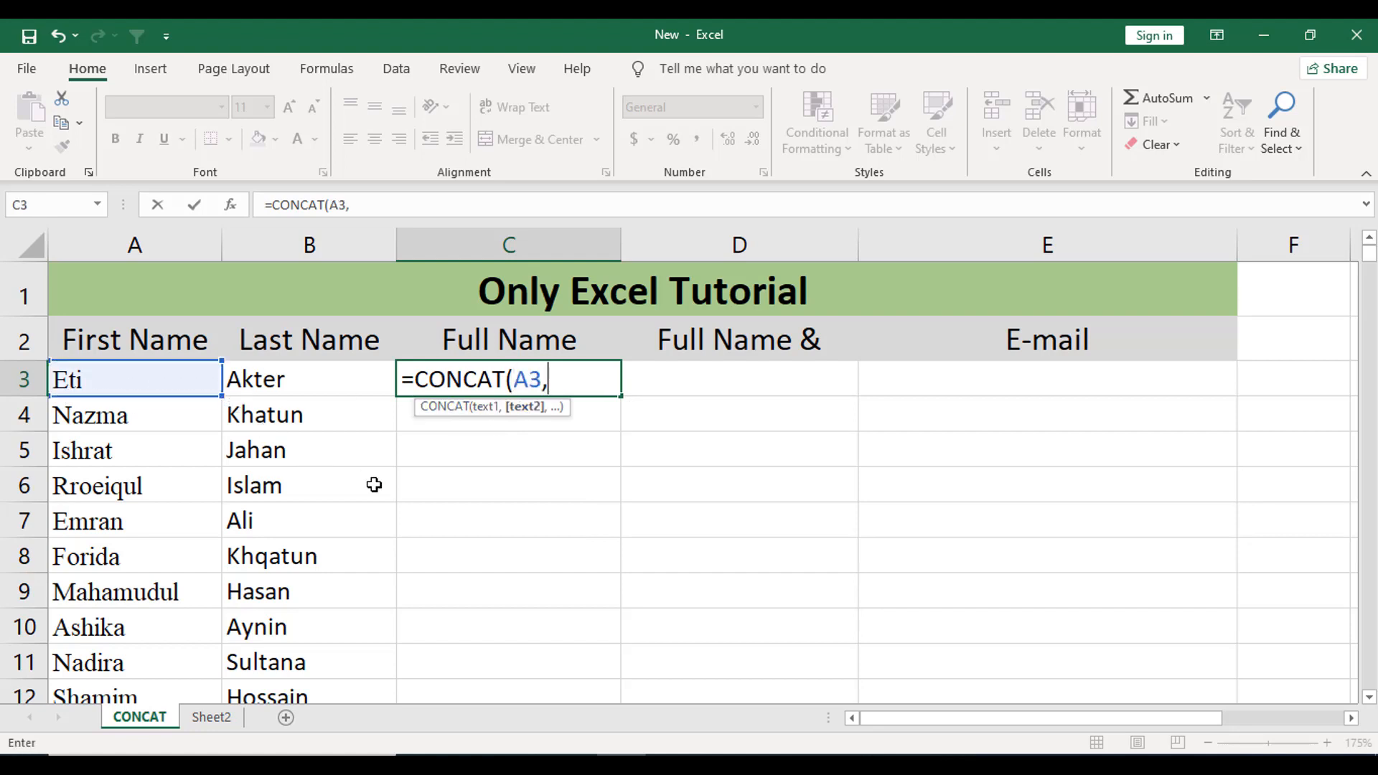
{"action": "left_click", "coordinate": [325, 384]}
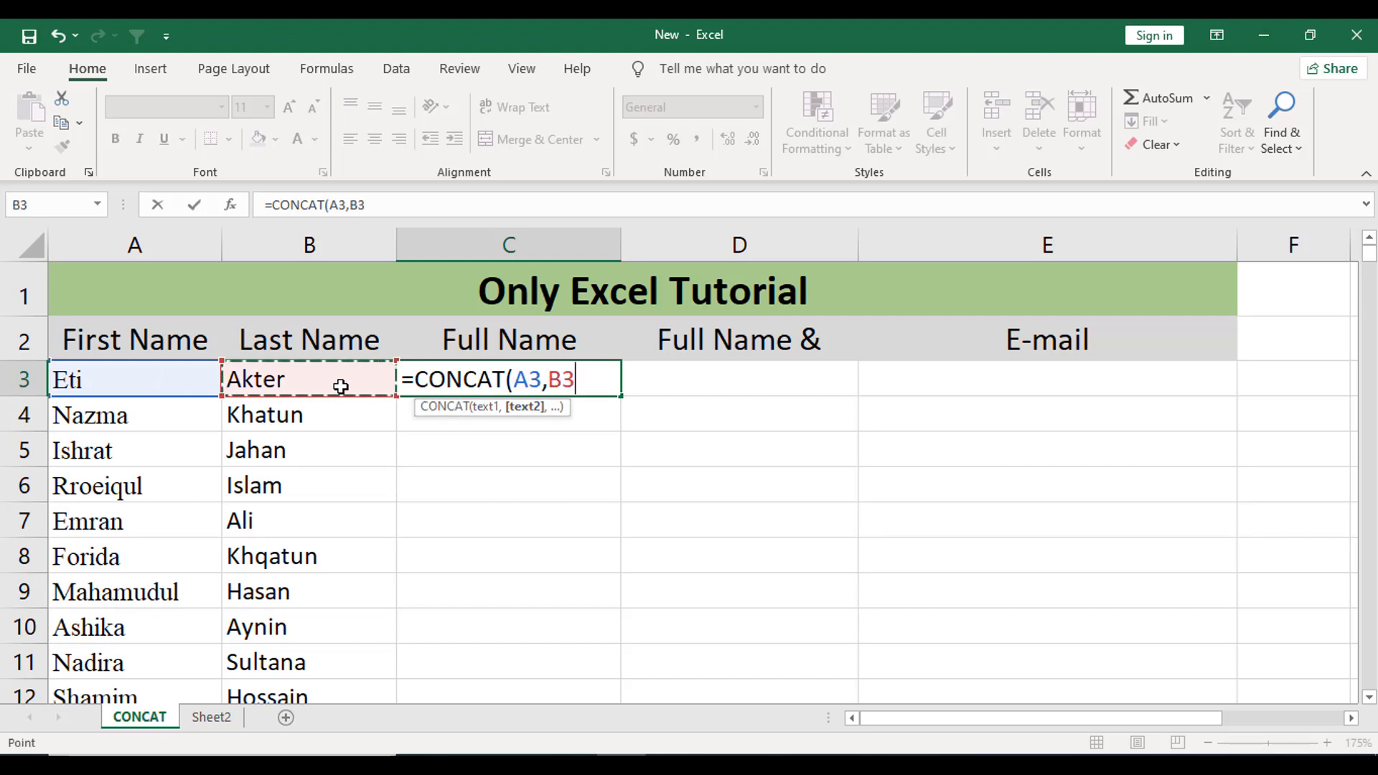
{"action": "type", "text": ")"}
{"action": "key", "text": "Return"}
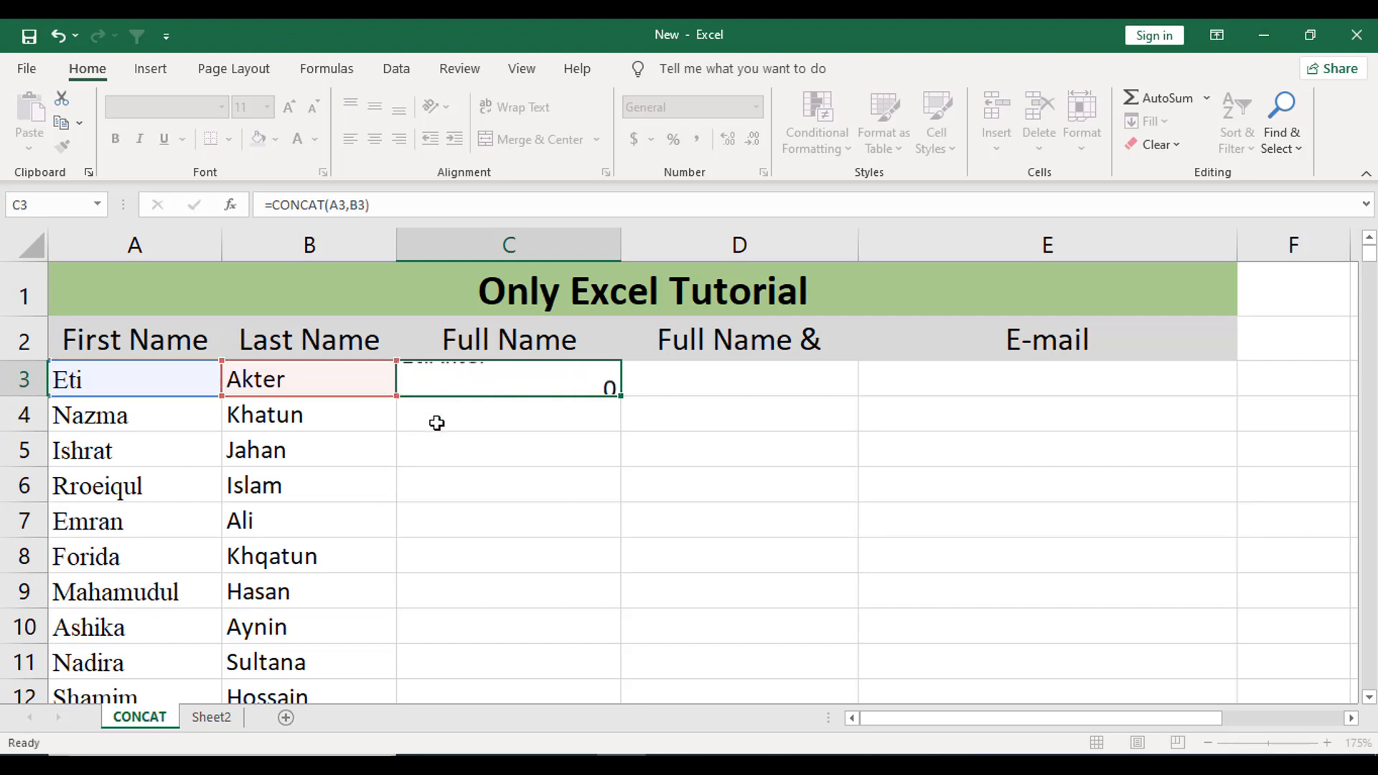
{"action": "left_click", "coordinate": [522, 384]}
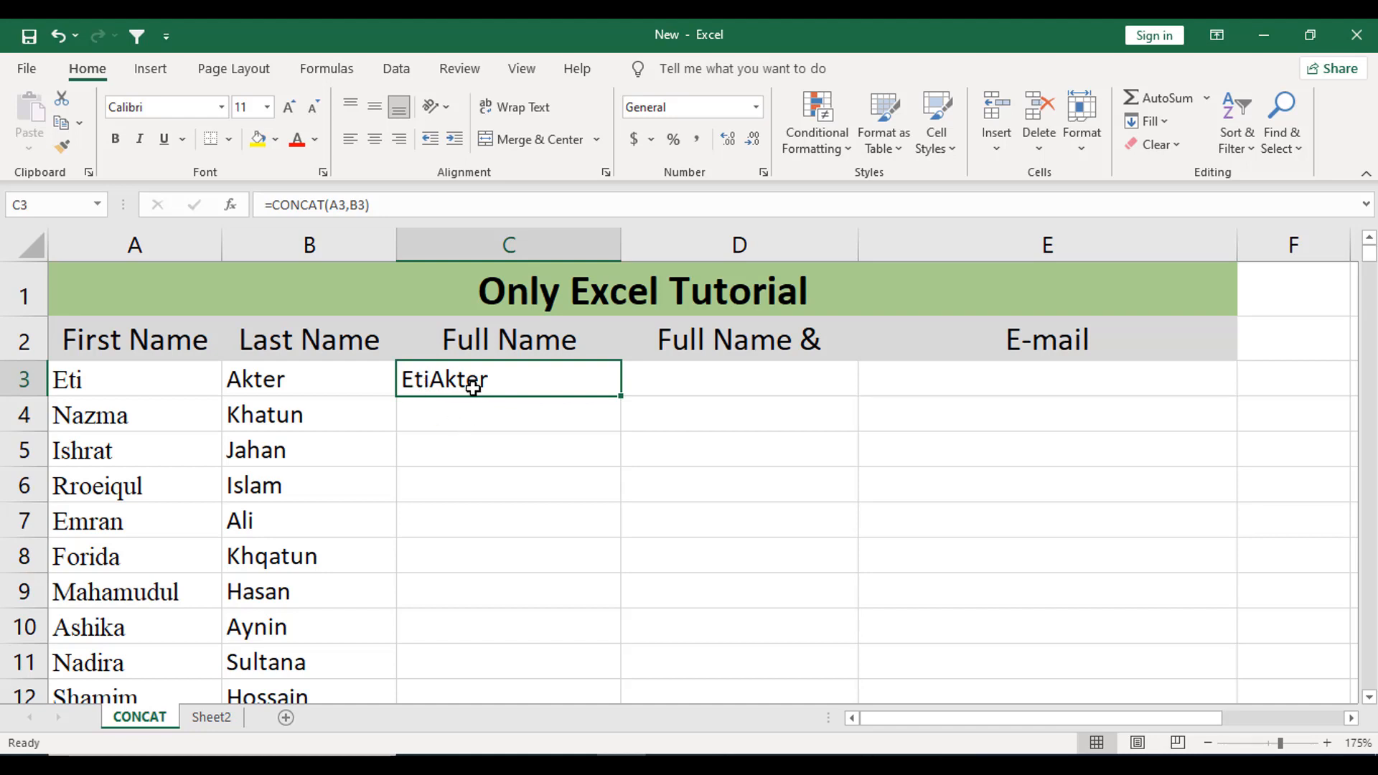
{"action": "key", "text": "Delete"}
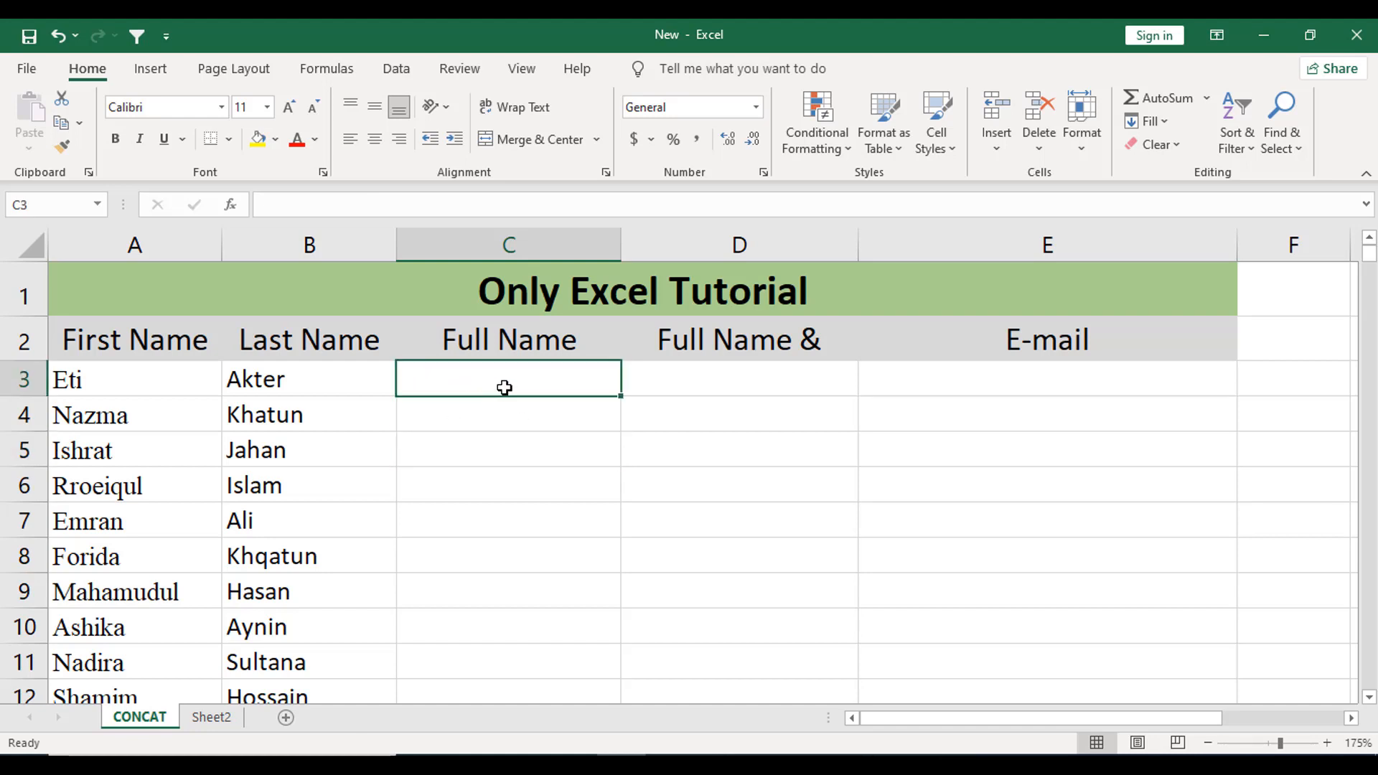
- Enter =CONCAT(A3," ",B3) in C3 so the first and last name appear with a space
{"action": "type", "text": "="}
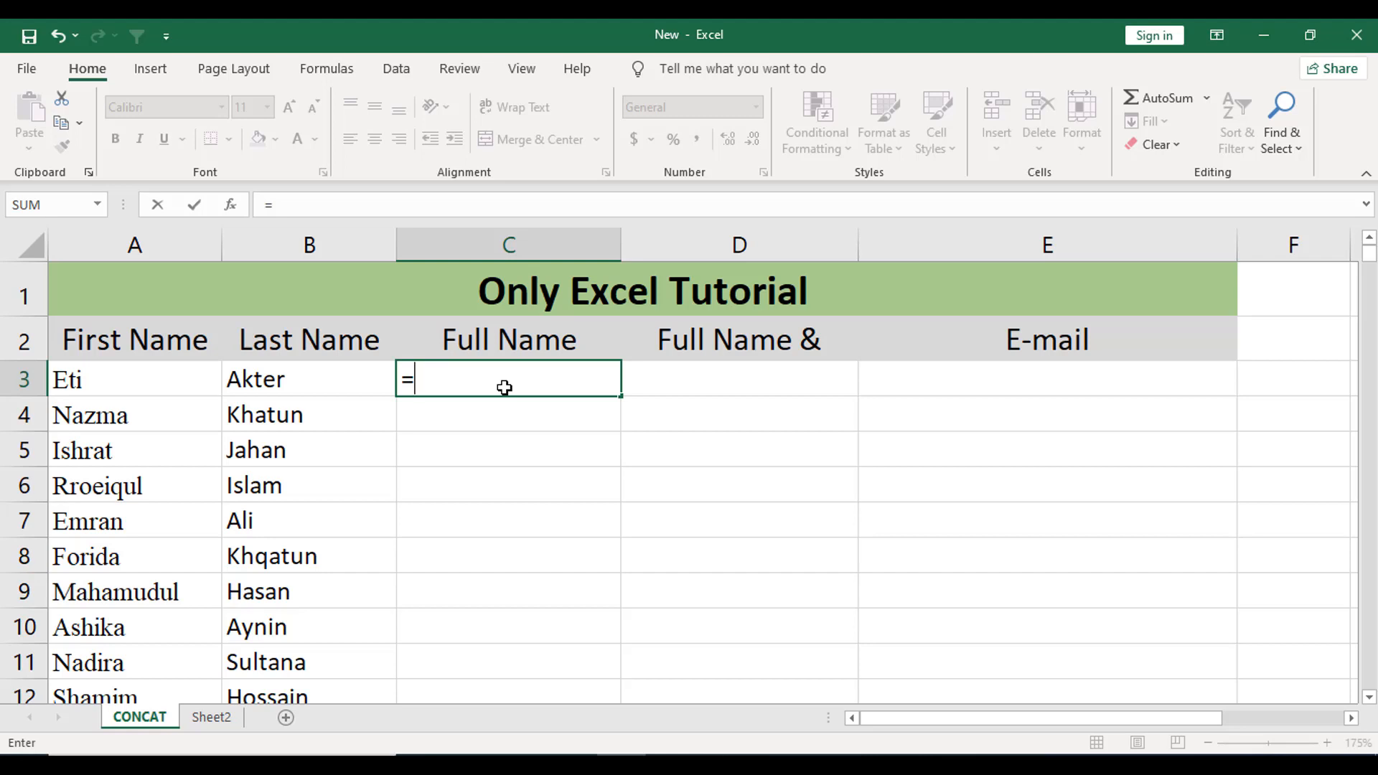
{"action": "type", "text": "CONCAT"}
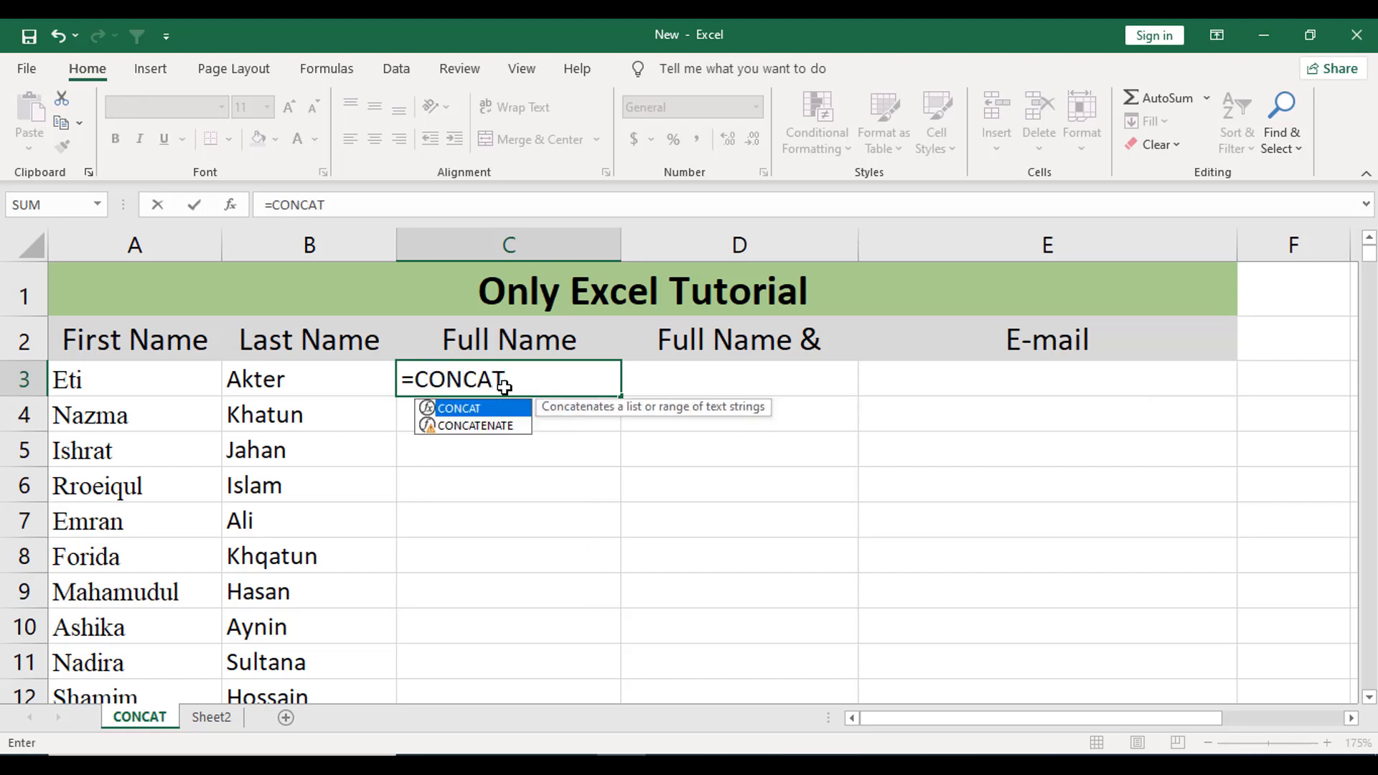
{"action": "type", "text": "("}
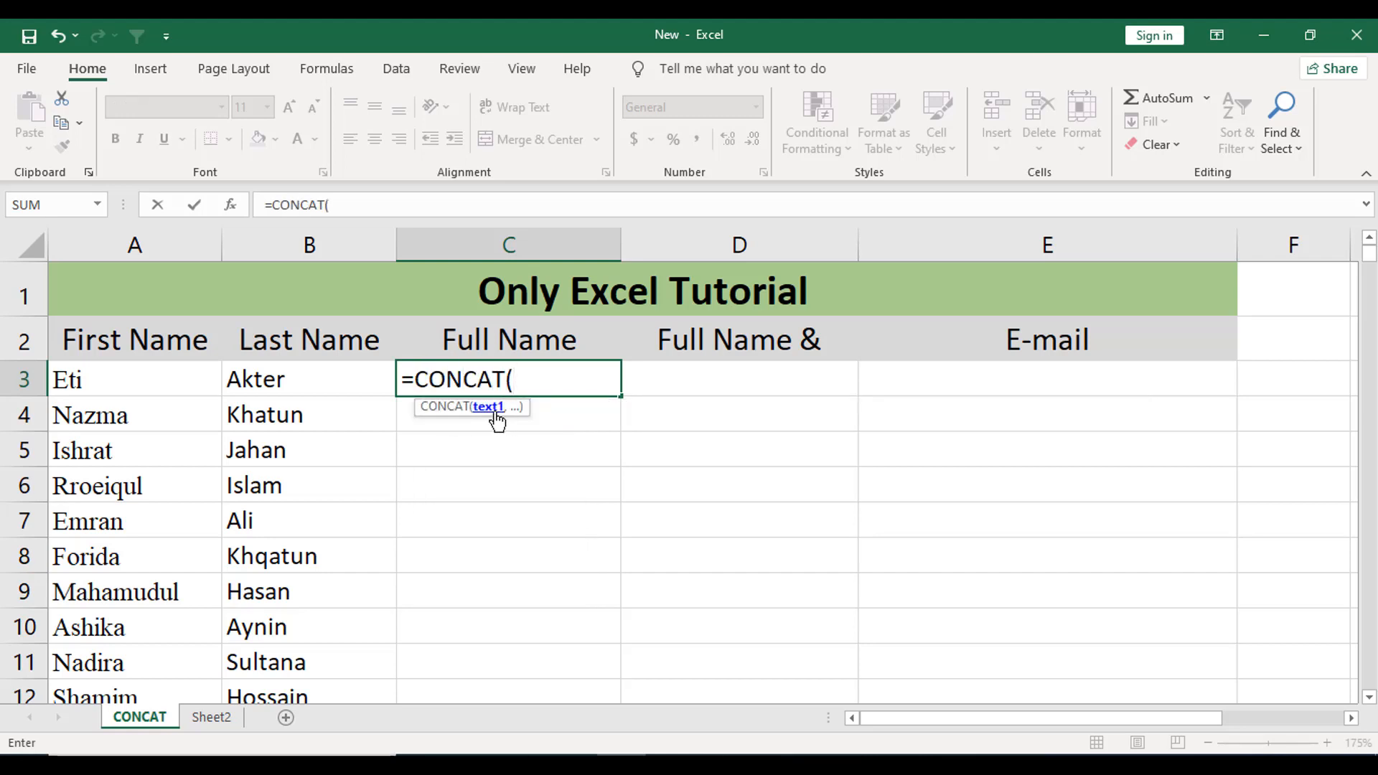
{"action": "left_click", "coordinate": [148, 379]}
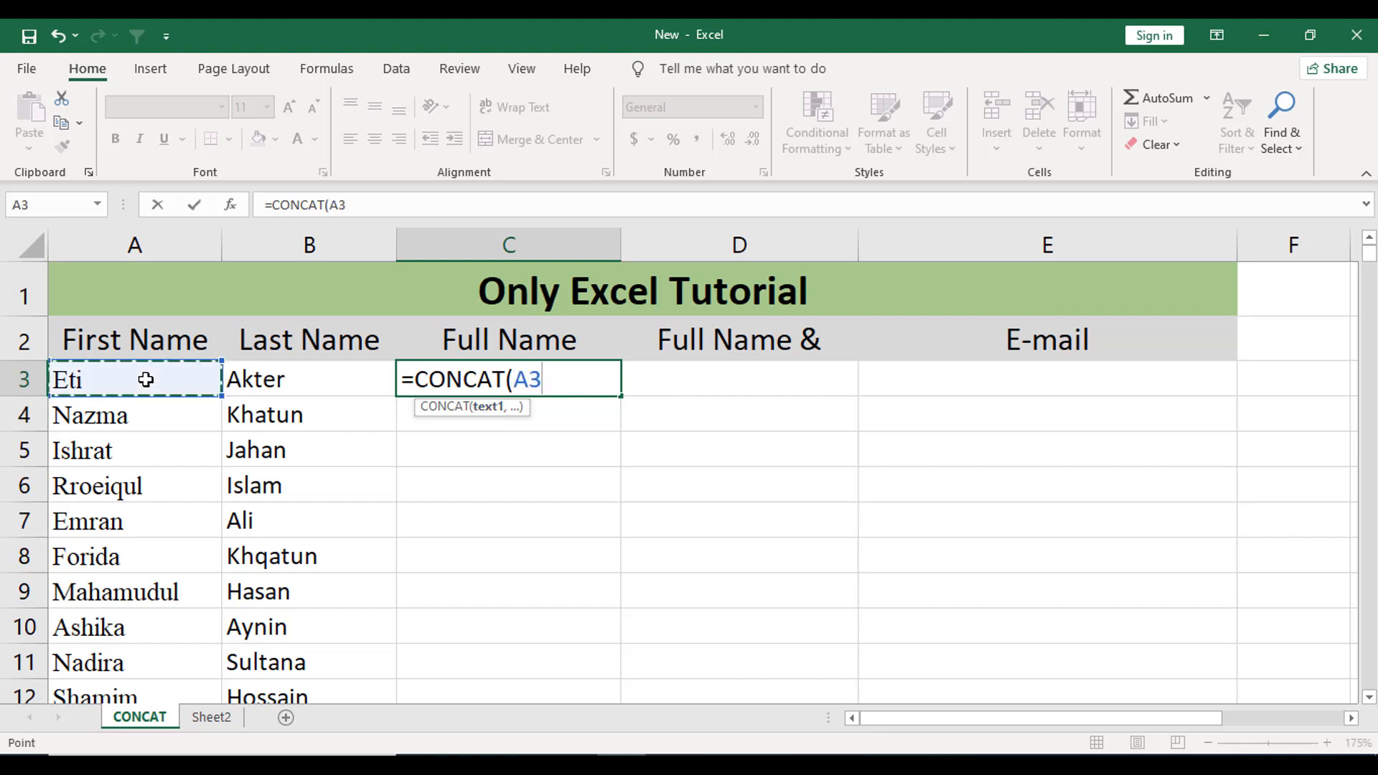
{"action": "type", "text": ","}
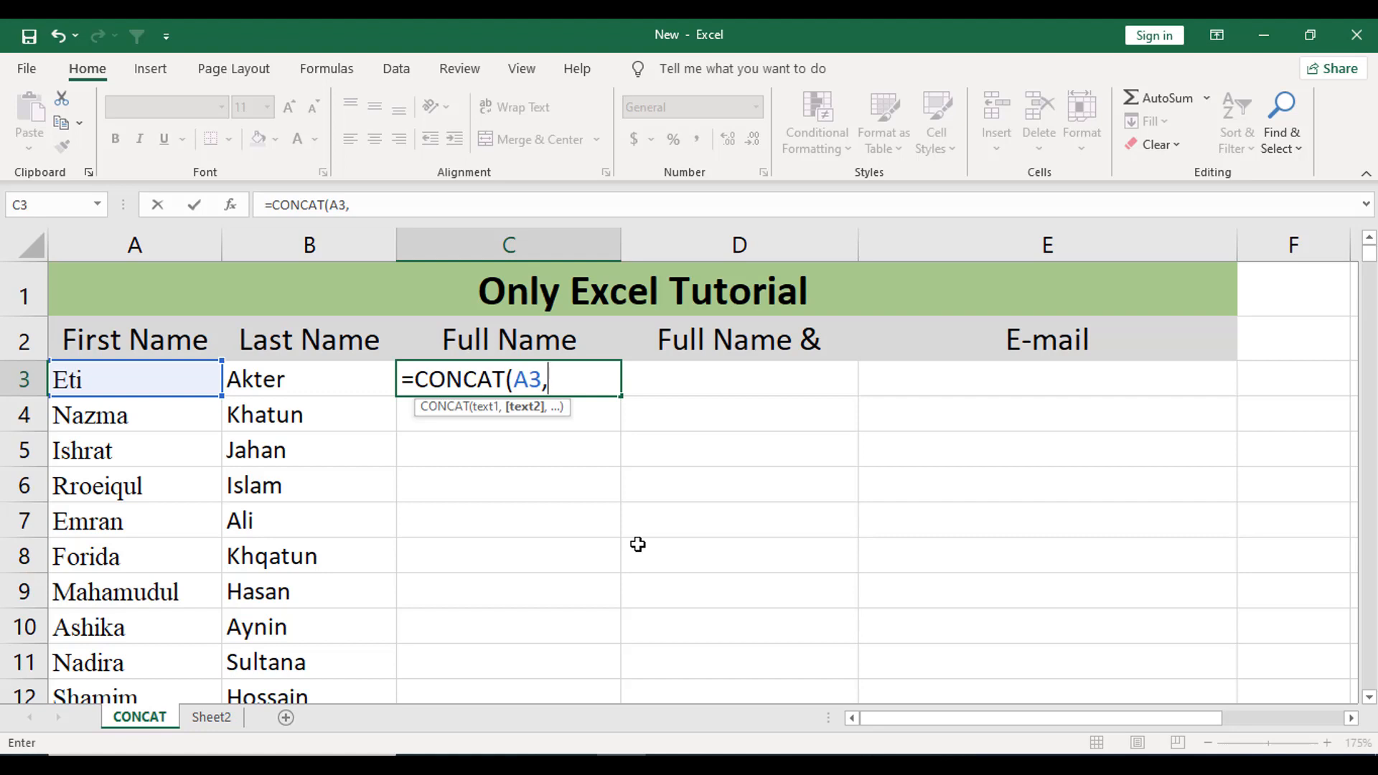
{"action": "type", "text": "\" \","}
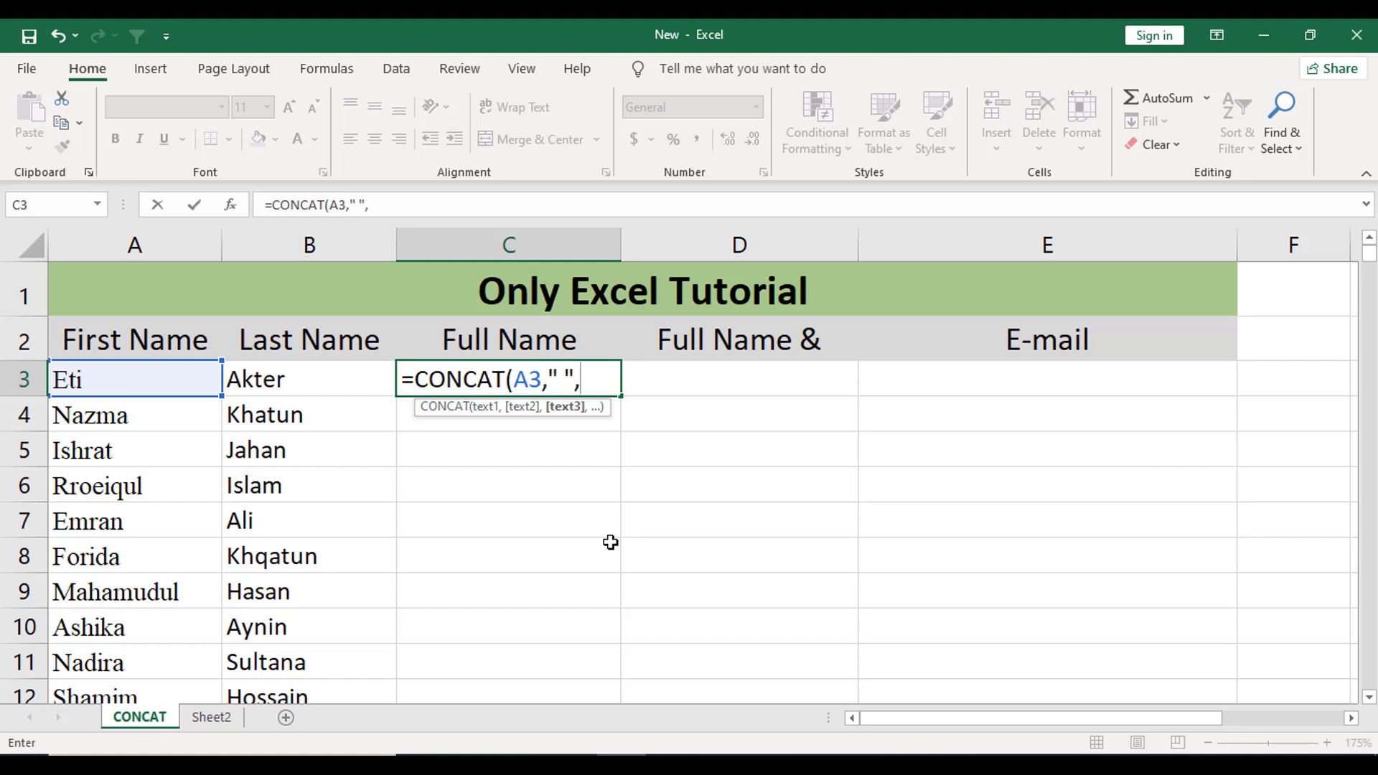
{"action": "left_click", "coordinate": [276, 382]}
{"action": "type", "text": ")"}
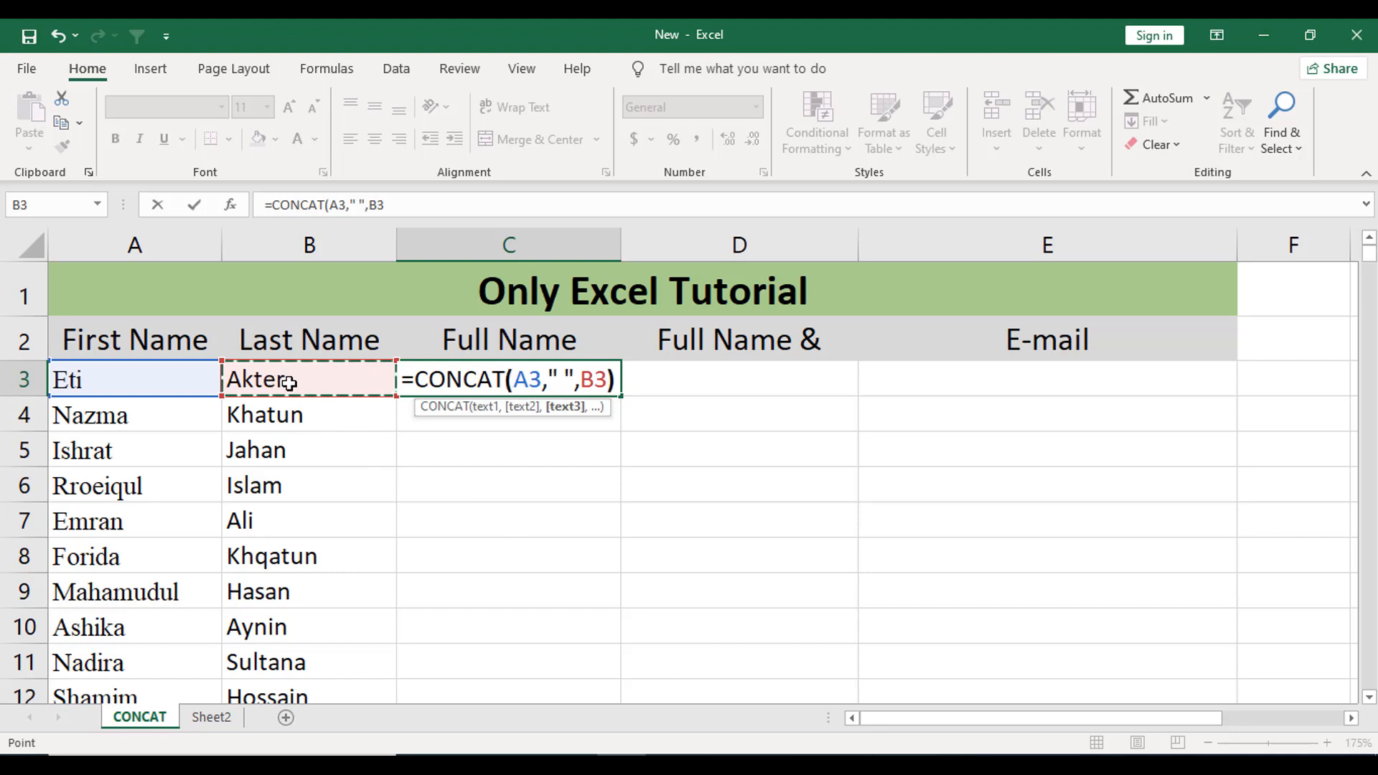
{"action": "key", "text": "Return"}
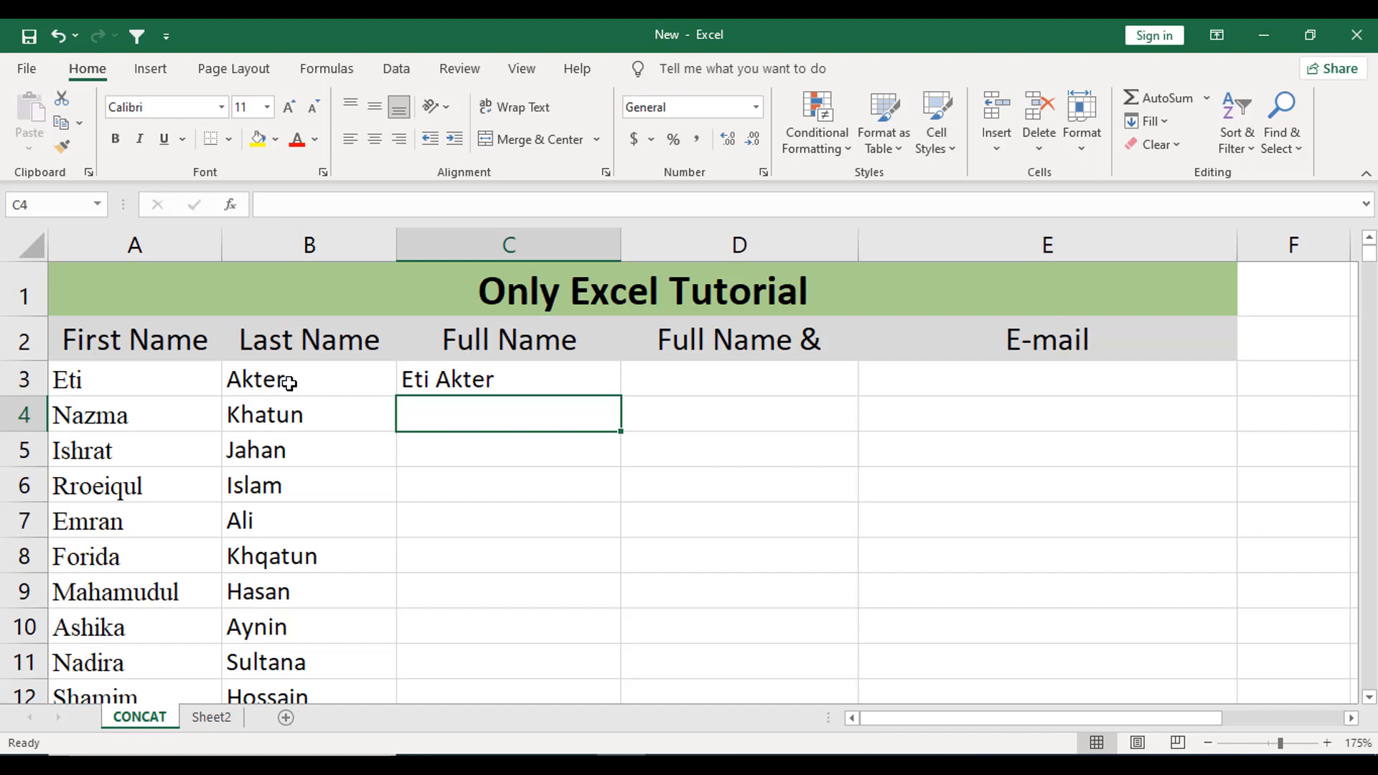
{"action": "left_click", "coordinate": [546, 388]}
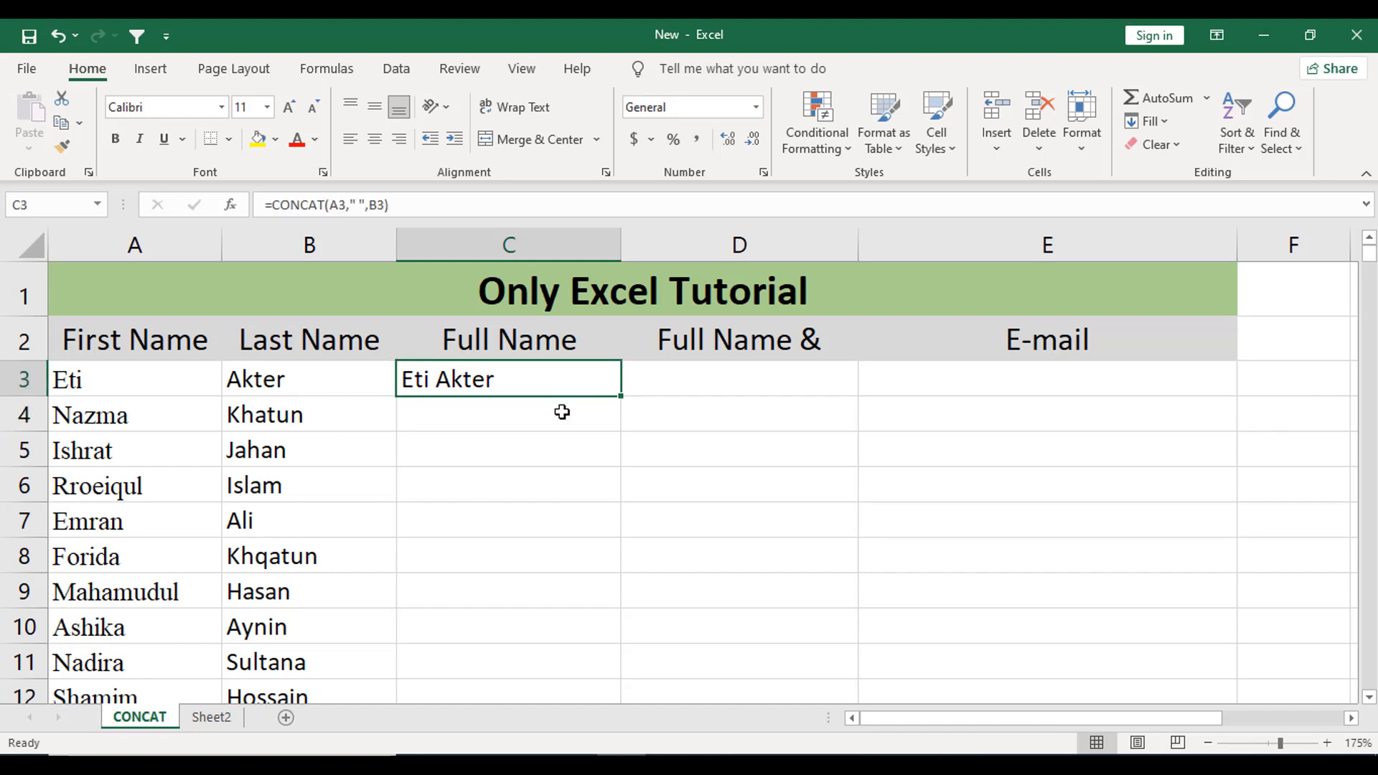
- Fill the spaced CONCAT formula from C3 down the whole Full Name column
{"action": "double_click", "coordinate": [622, 396]}
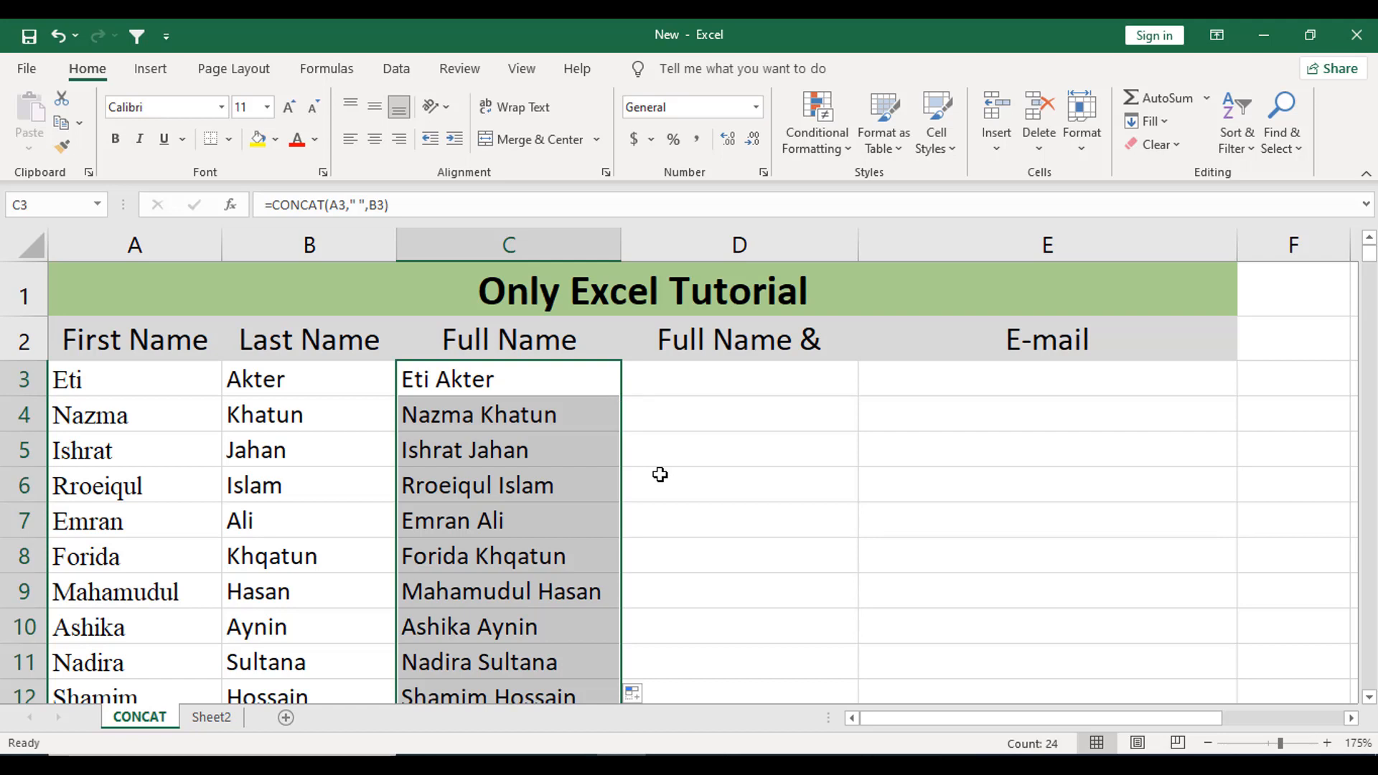
{"action": "left_click", "coordinate": [701, 385]}
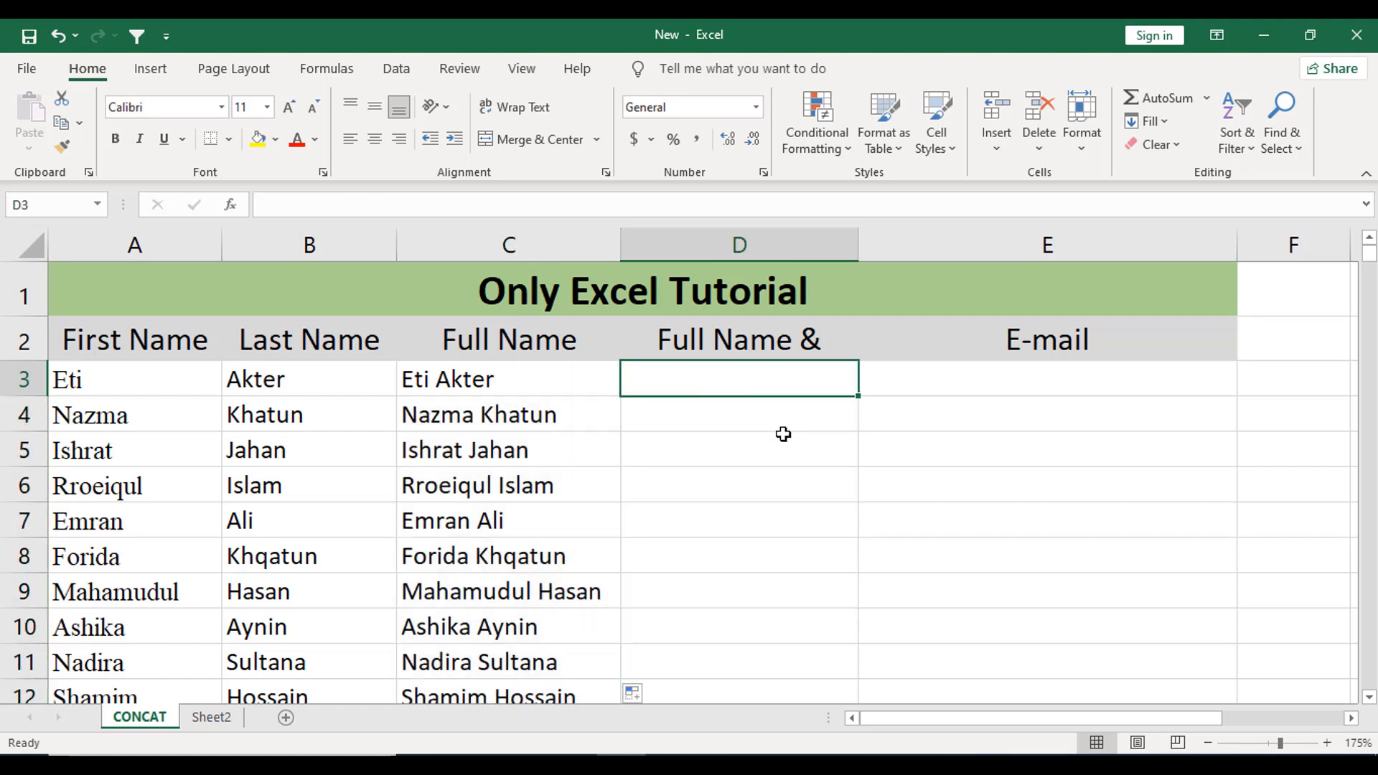
- Enter =A3&" "&B3 in D3, accepting Excel's suggested formula correction
{"action": "type", "text": "="}
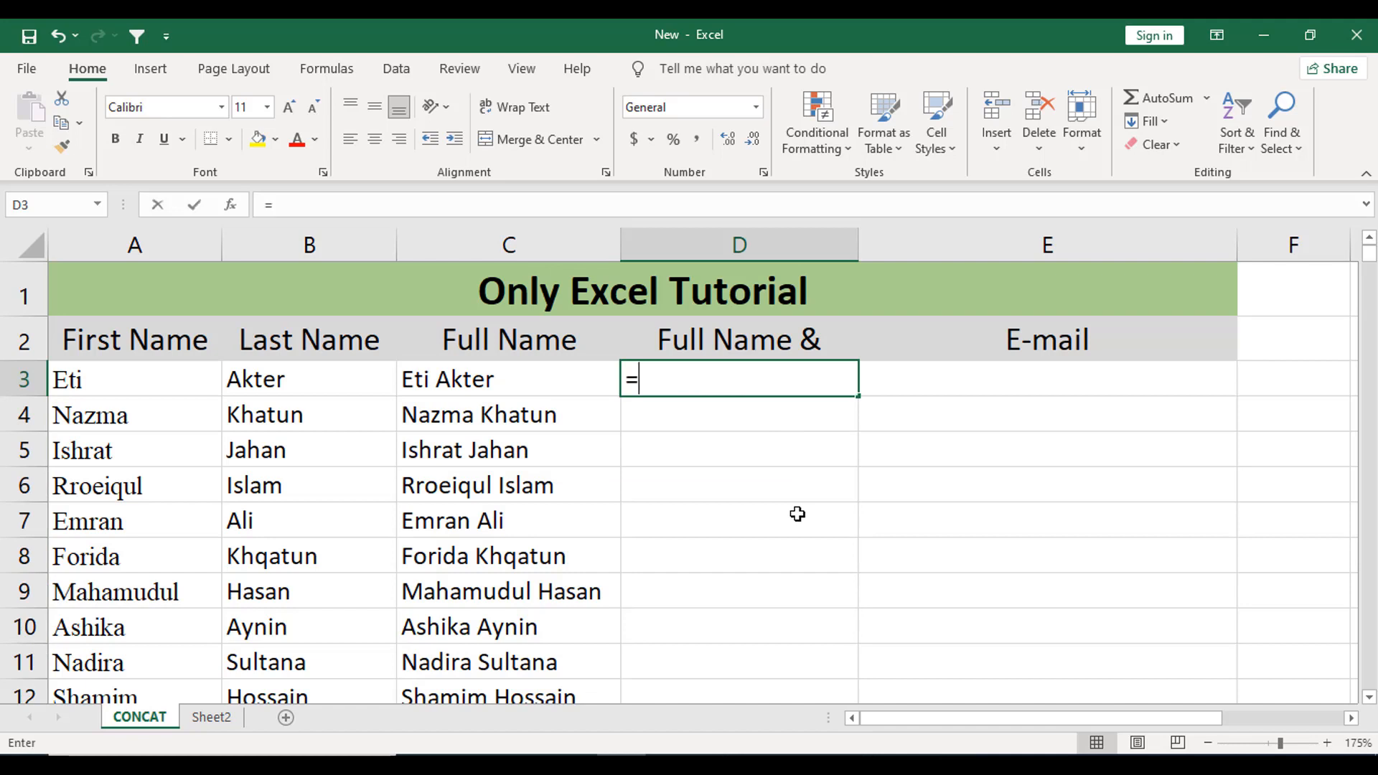
{"action": "left_click", "coordinate": [146, 387]}
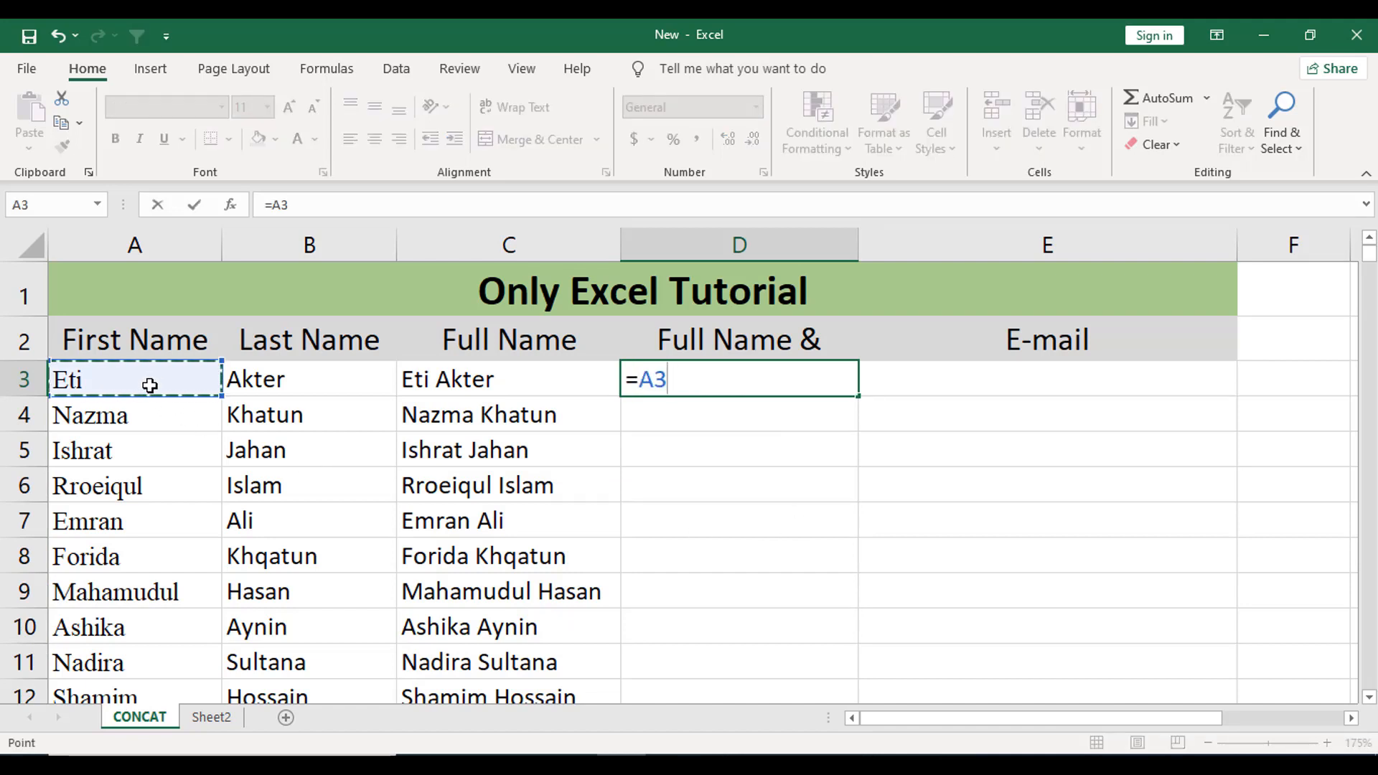
{"action": "type", "text": "&,"}
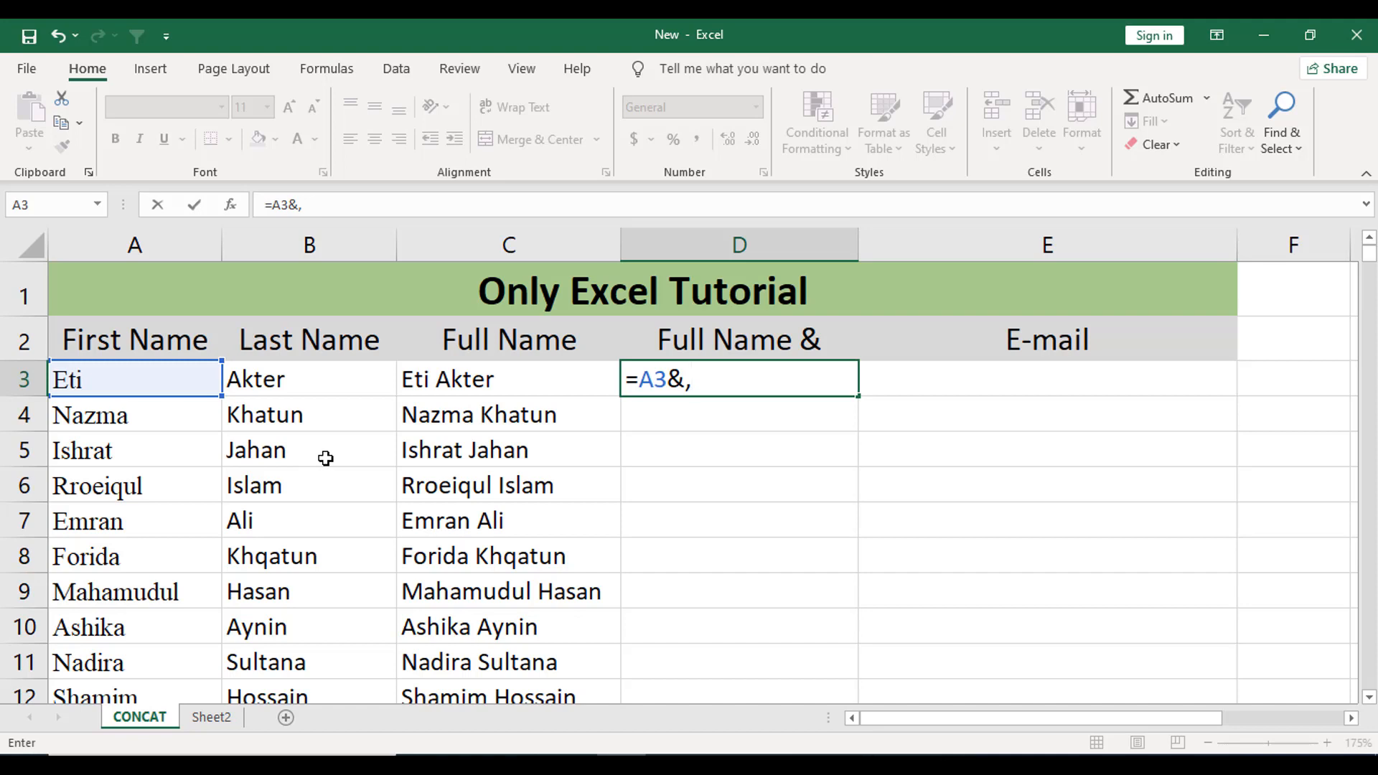
{"action": "type", "text": "\" \",&"}
{"action": "left_click", "coordinate": [290, 386]}
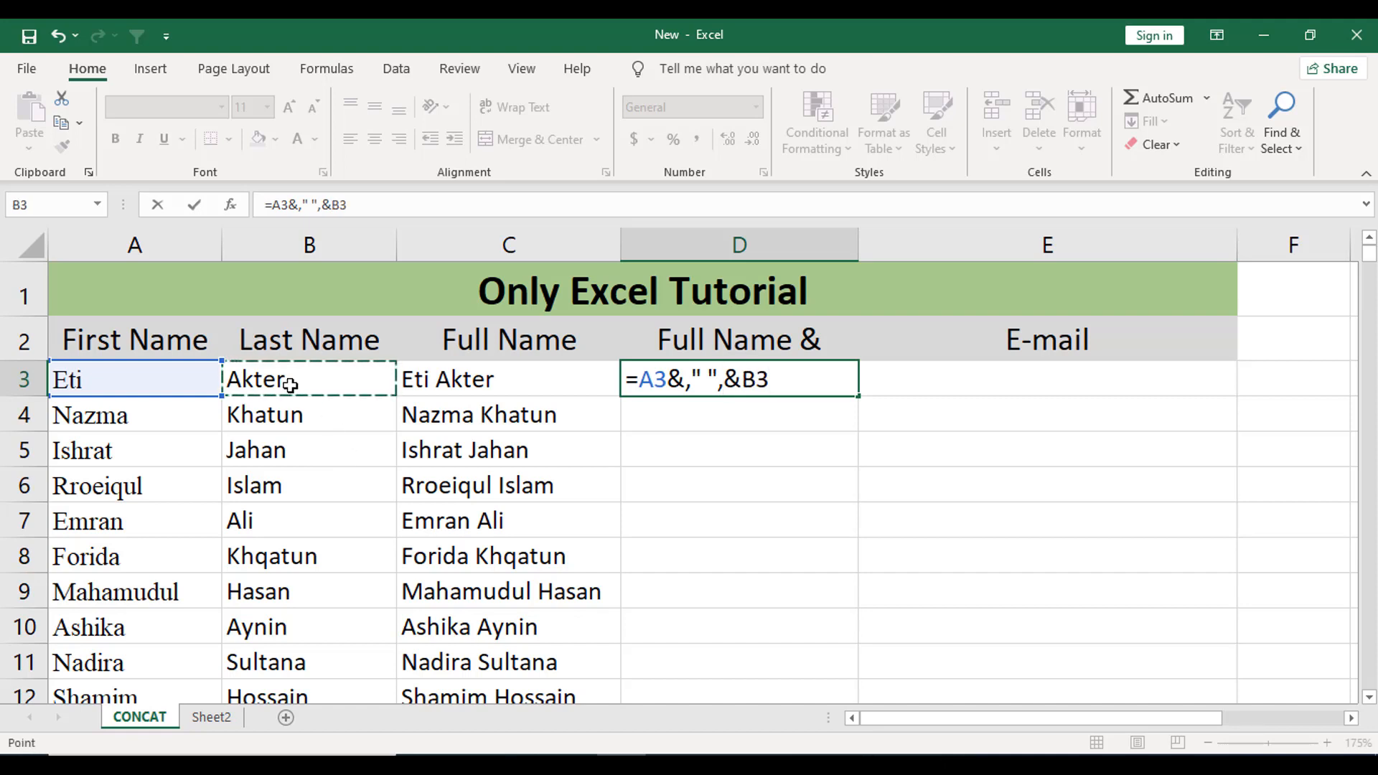
{"action": "key", "text": "Return"}
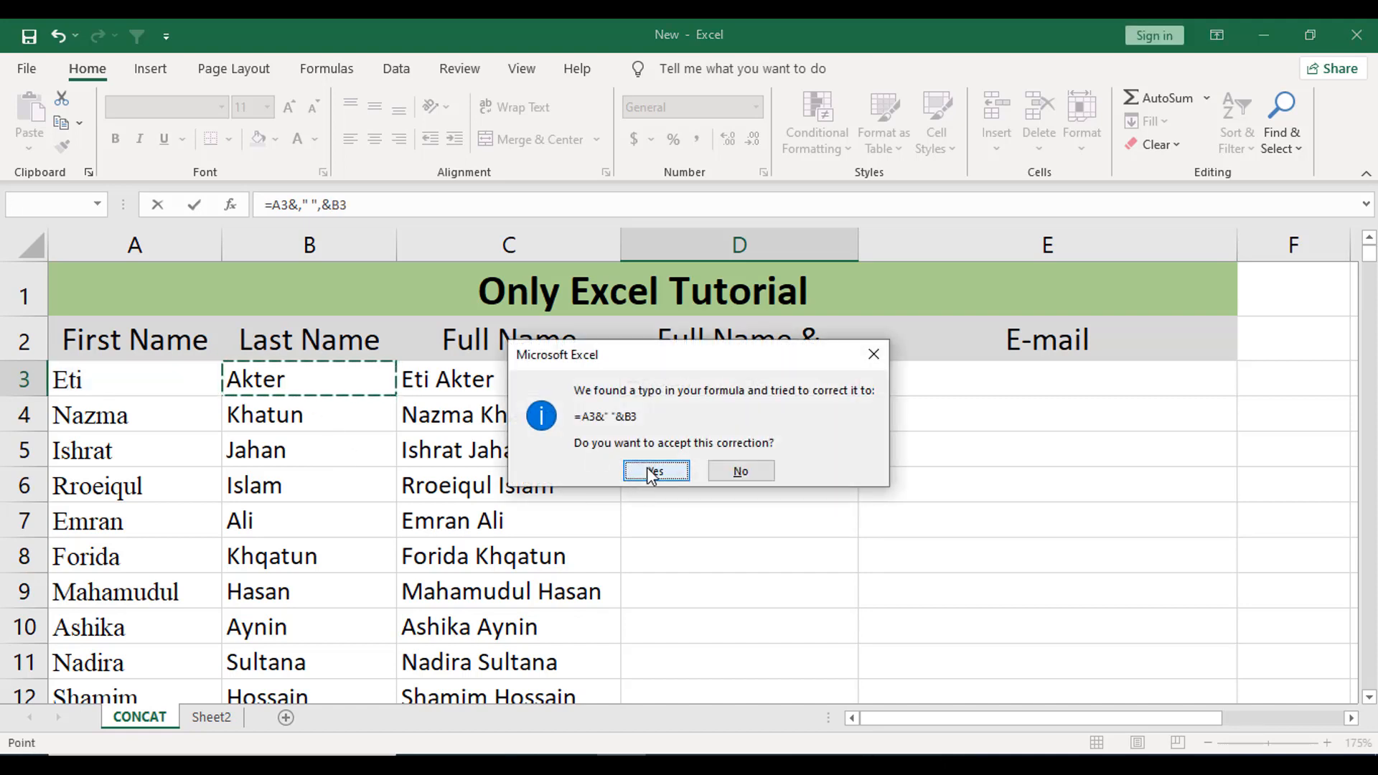
{"action": "left_click", "coordinate": [655, 471]}
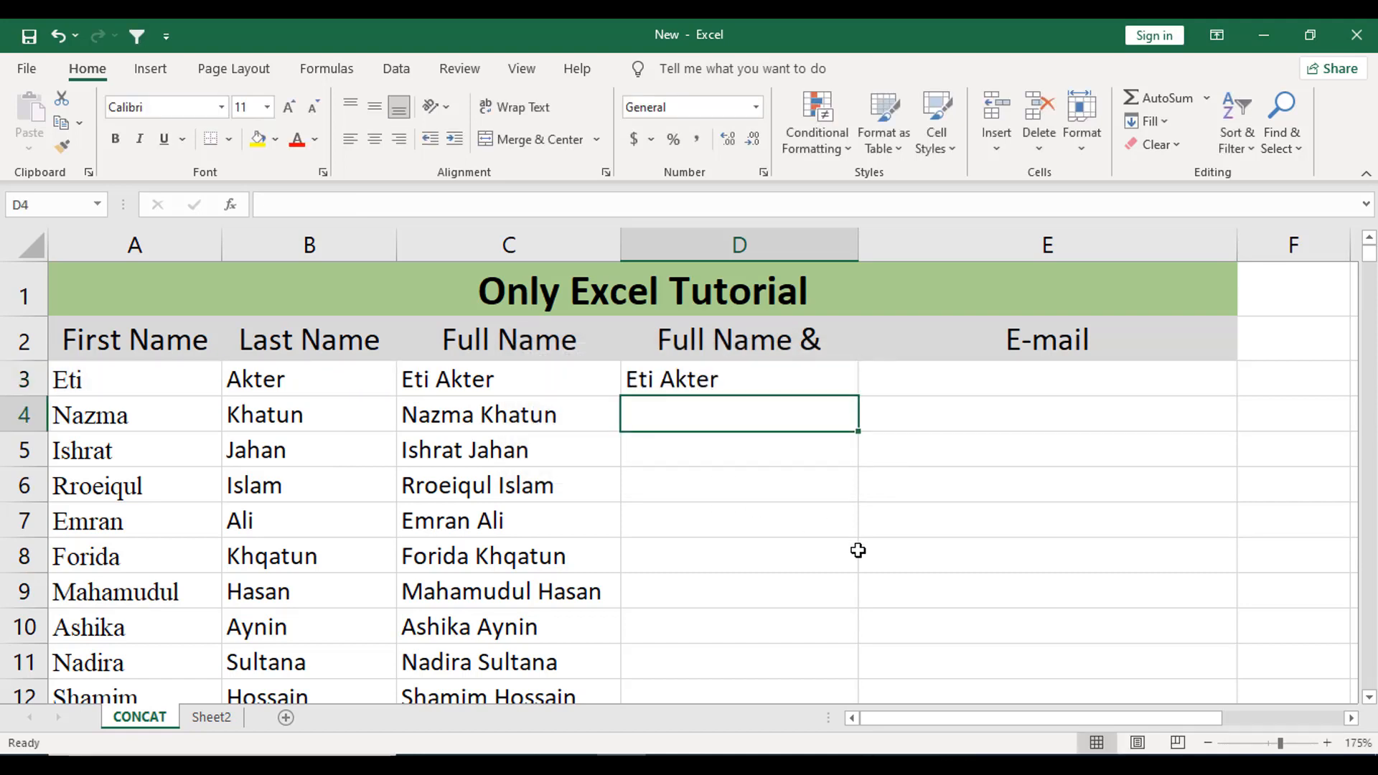
- Fill the =A3&" "&B3 formula from D3 down the Full Name & column
{"action": "left_click", "coordinate": [793, 393]}
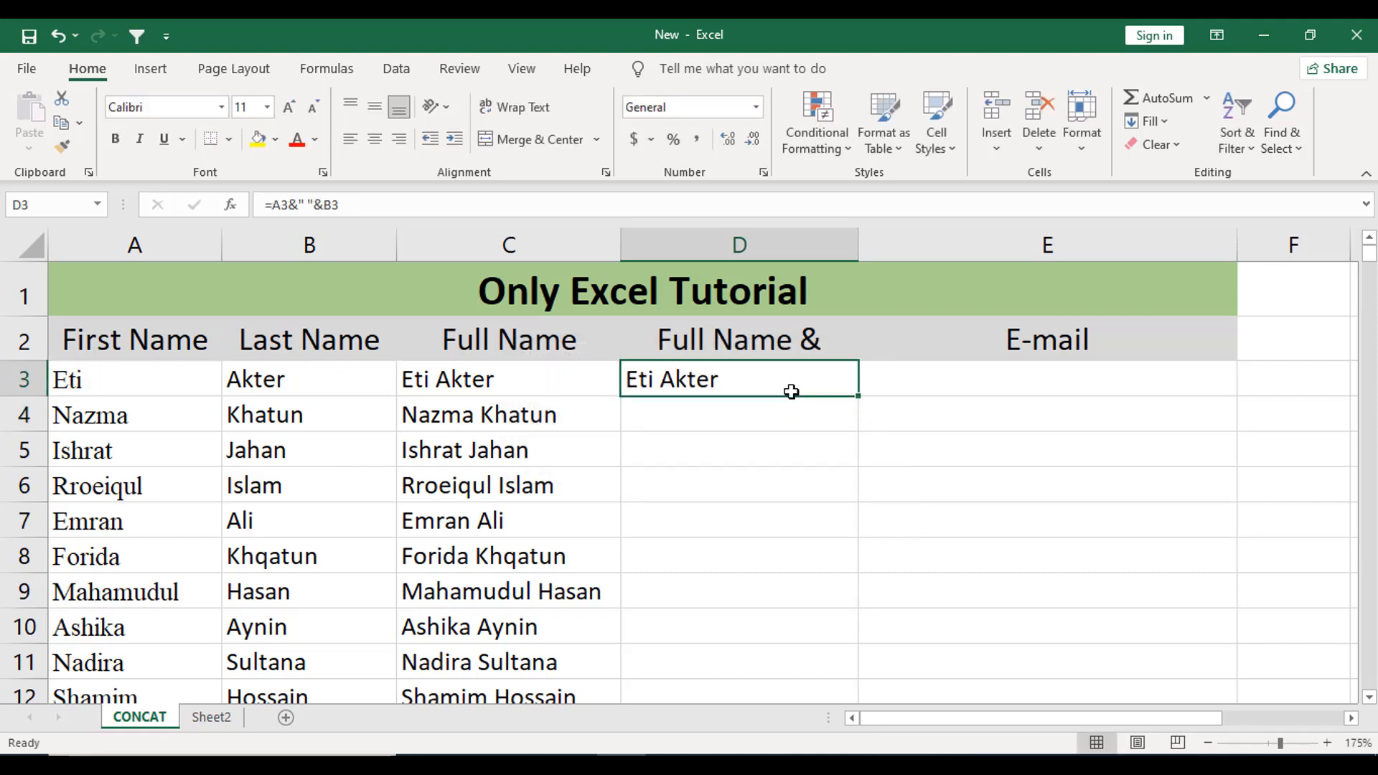
{"action": "double_click", "coordinate": [859, 396]}
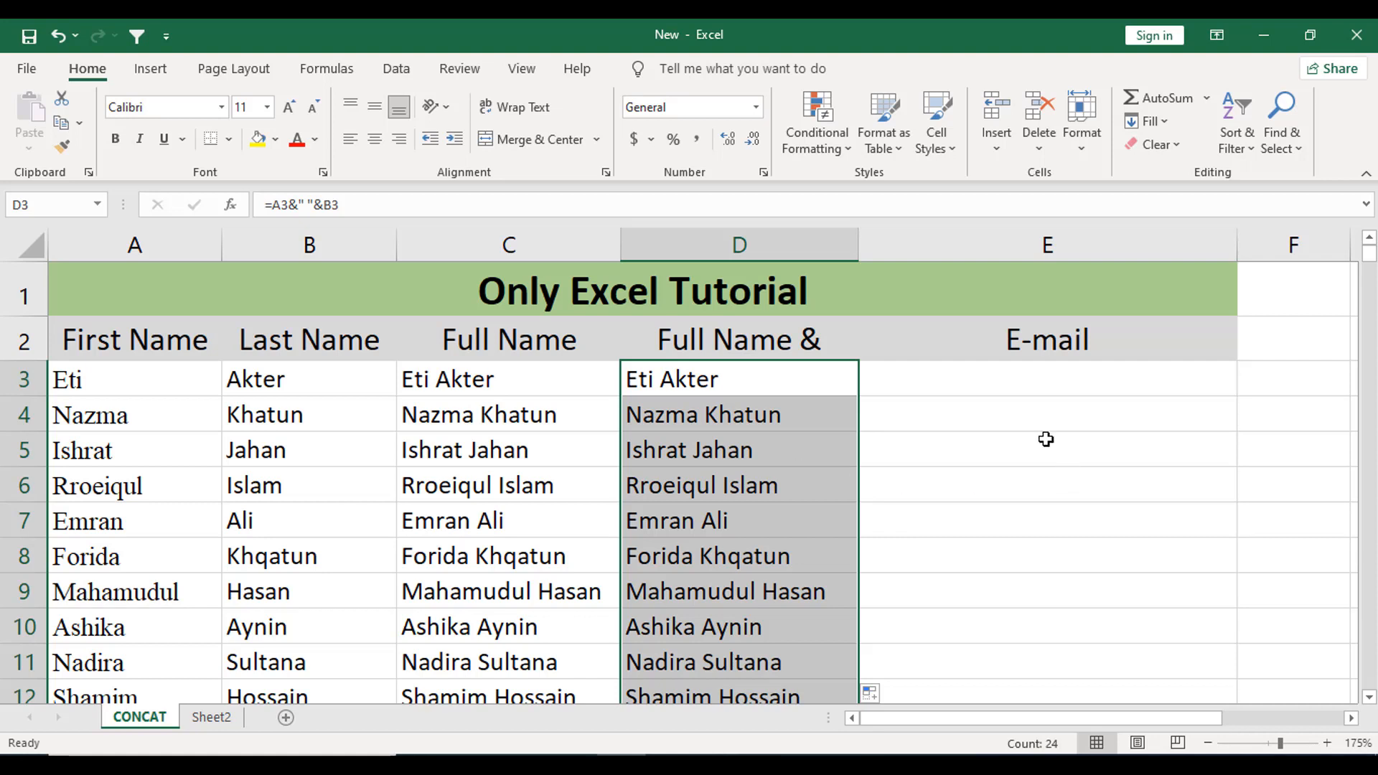
{"action": "left_click", "coordinate": [62, 387]}
{"action": "left_click", "coordinate": [286, 379]}
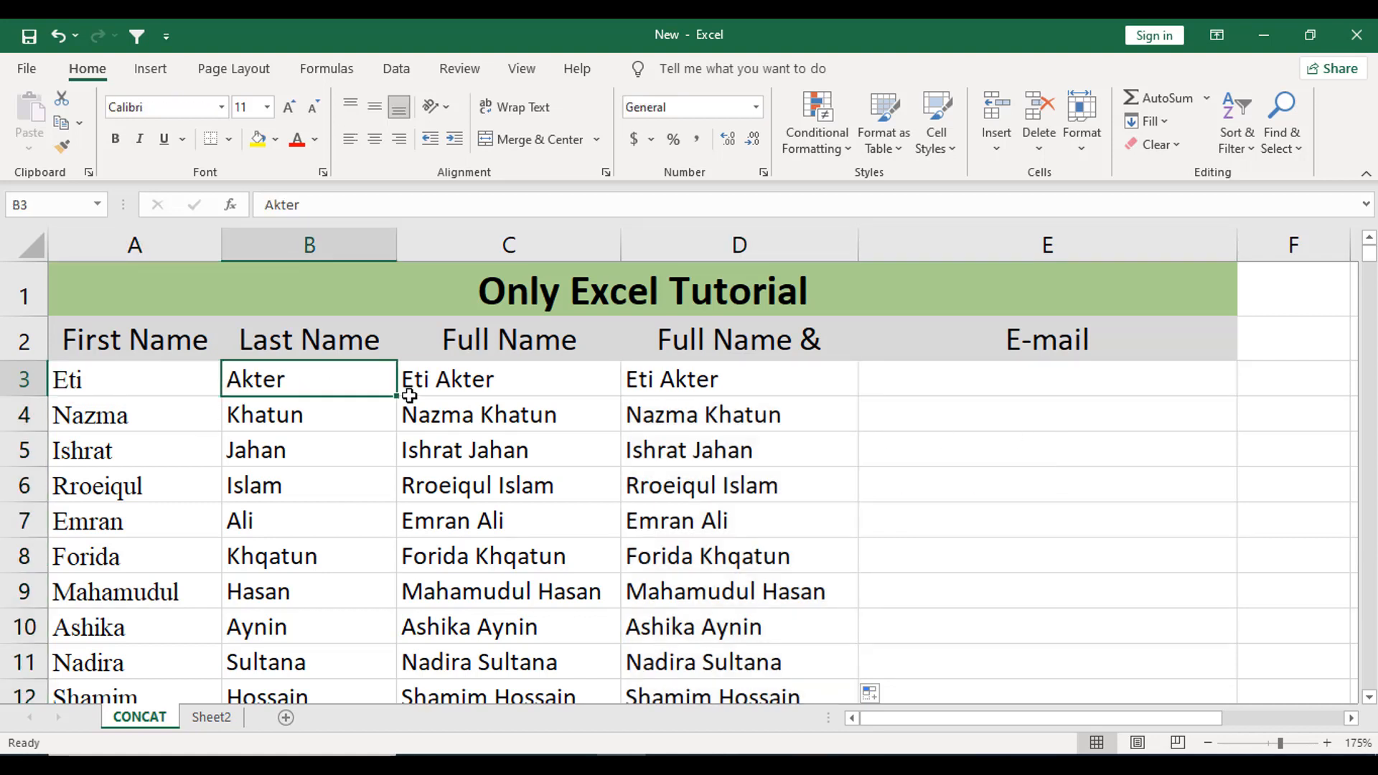
- Undo a hand-typed sample e-mail address in E3 and start a =concat( formula there instead
{"action": "double_click", "coordinate": [913, 396]}
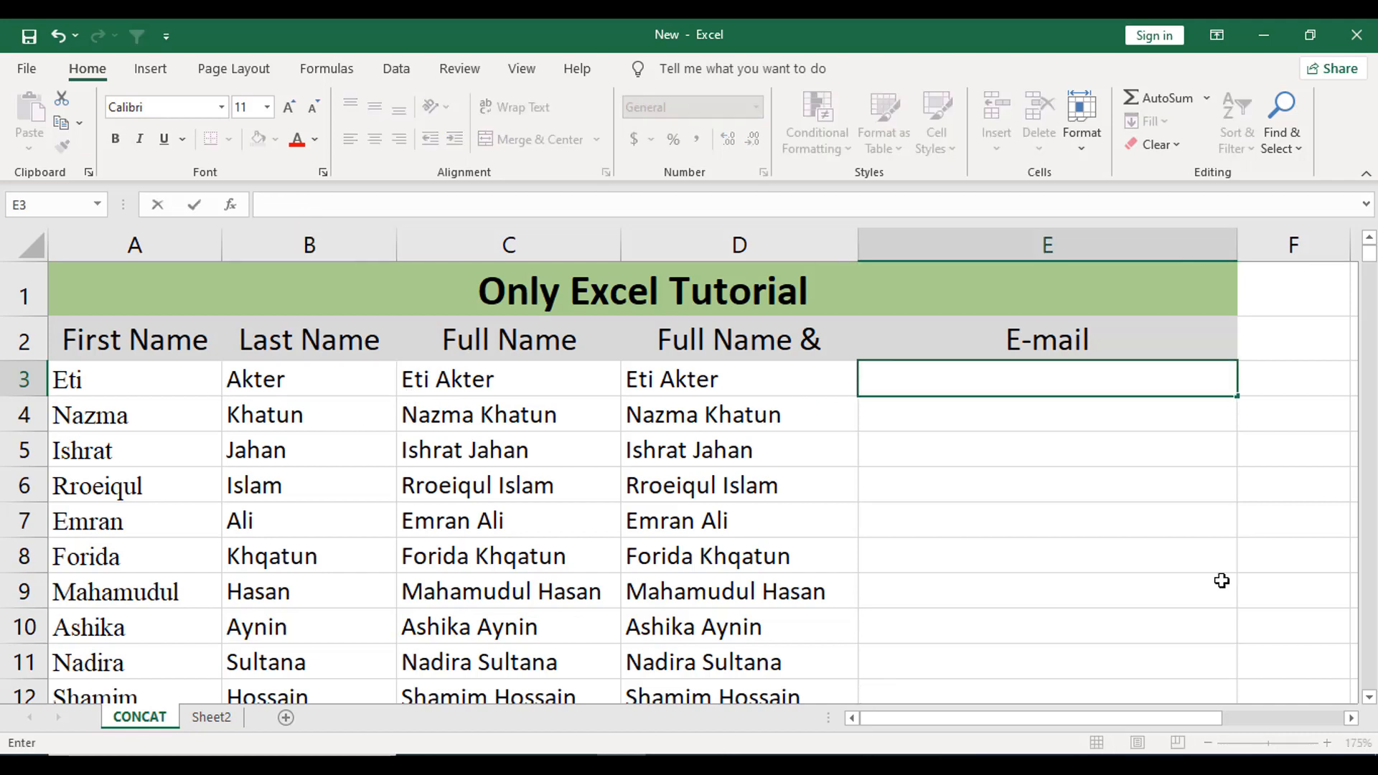
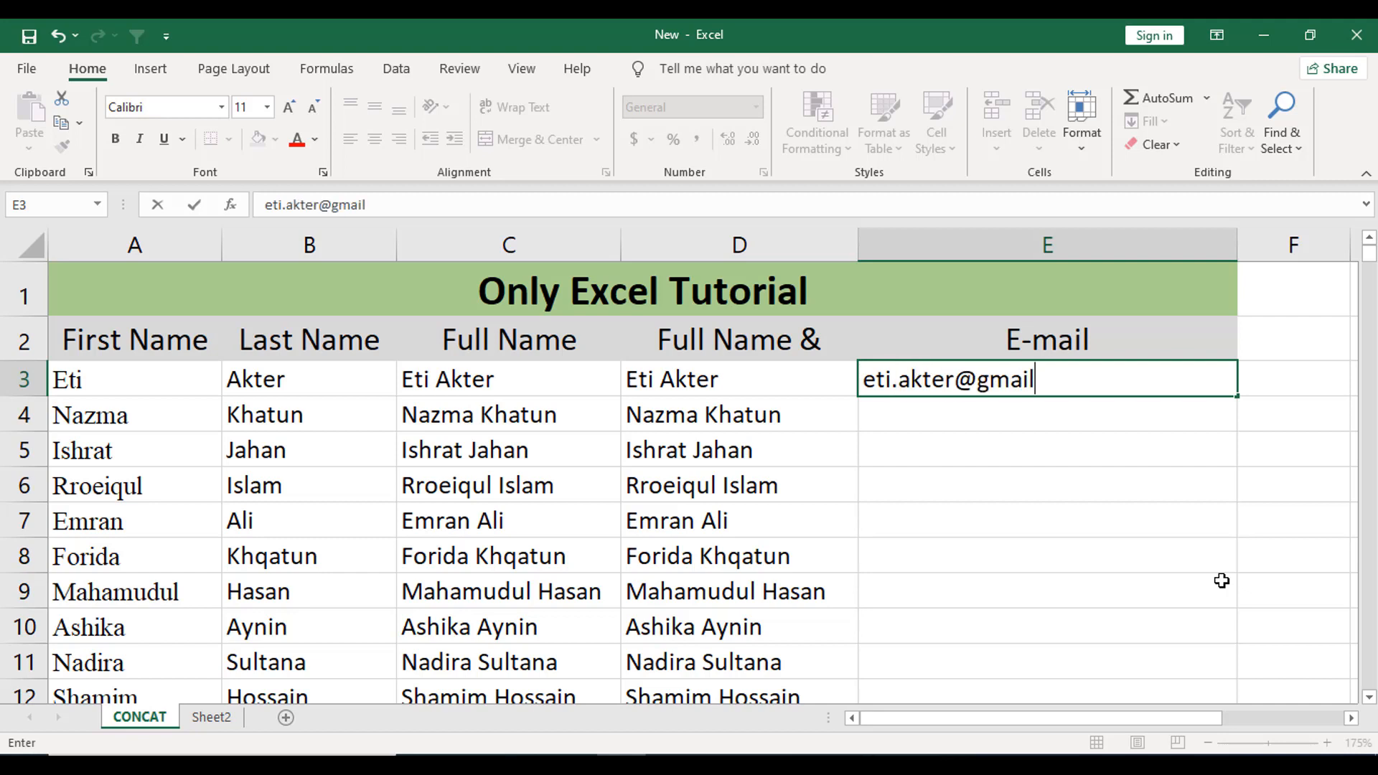
{"action": "key", "text": "Return"}
{"action": "left_click", "coordinate": [1141, 388]}
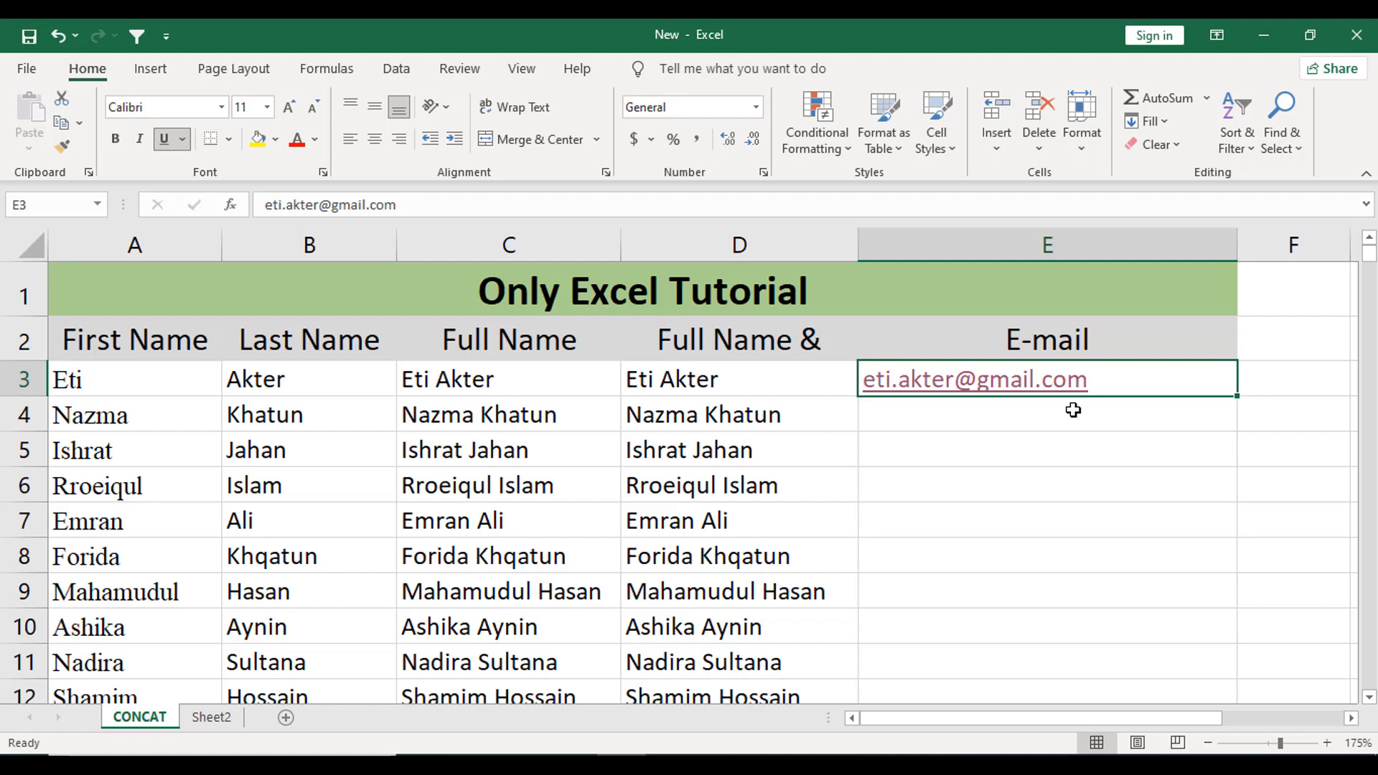
{"action": "key", "text": "ctrl+z"}
{"action": "type", "text": "="}
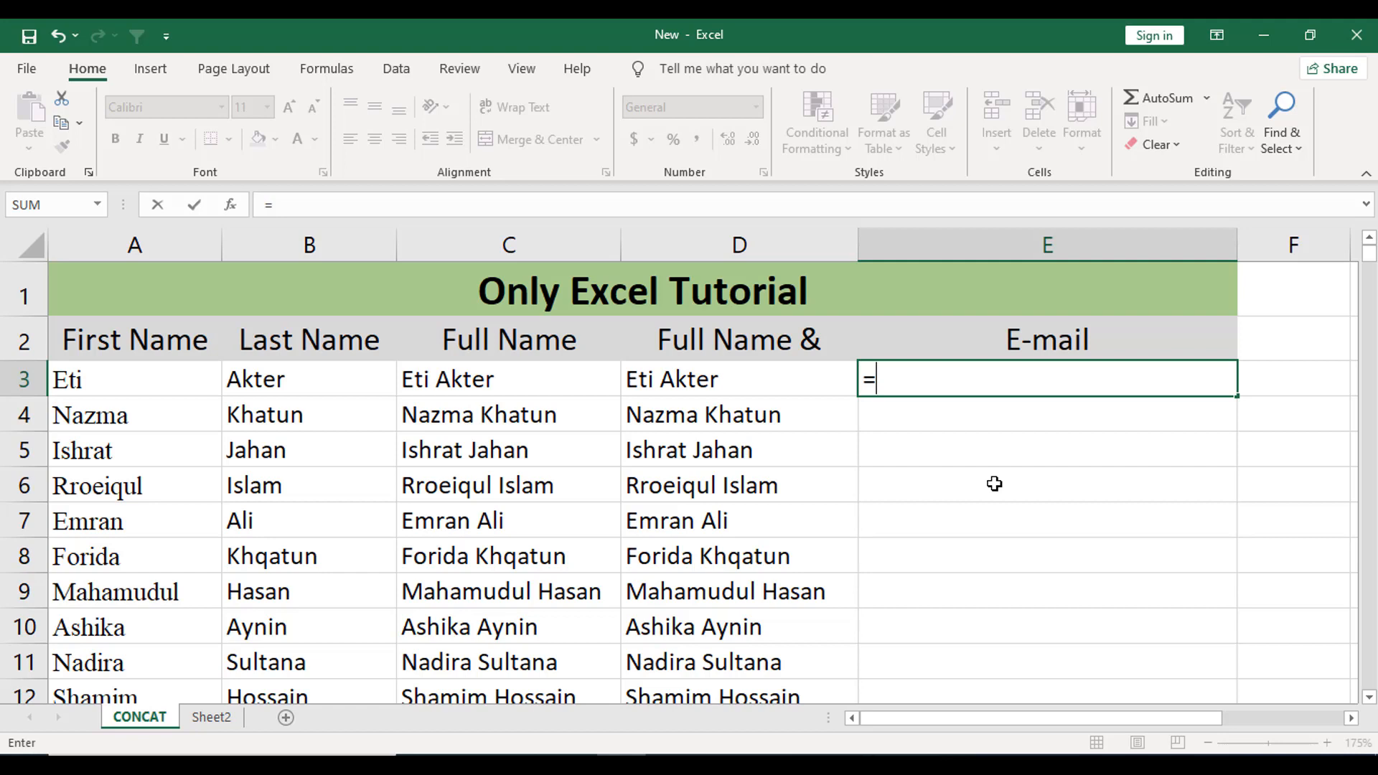
{"action": "type", "text": "concat"}
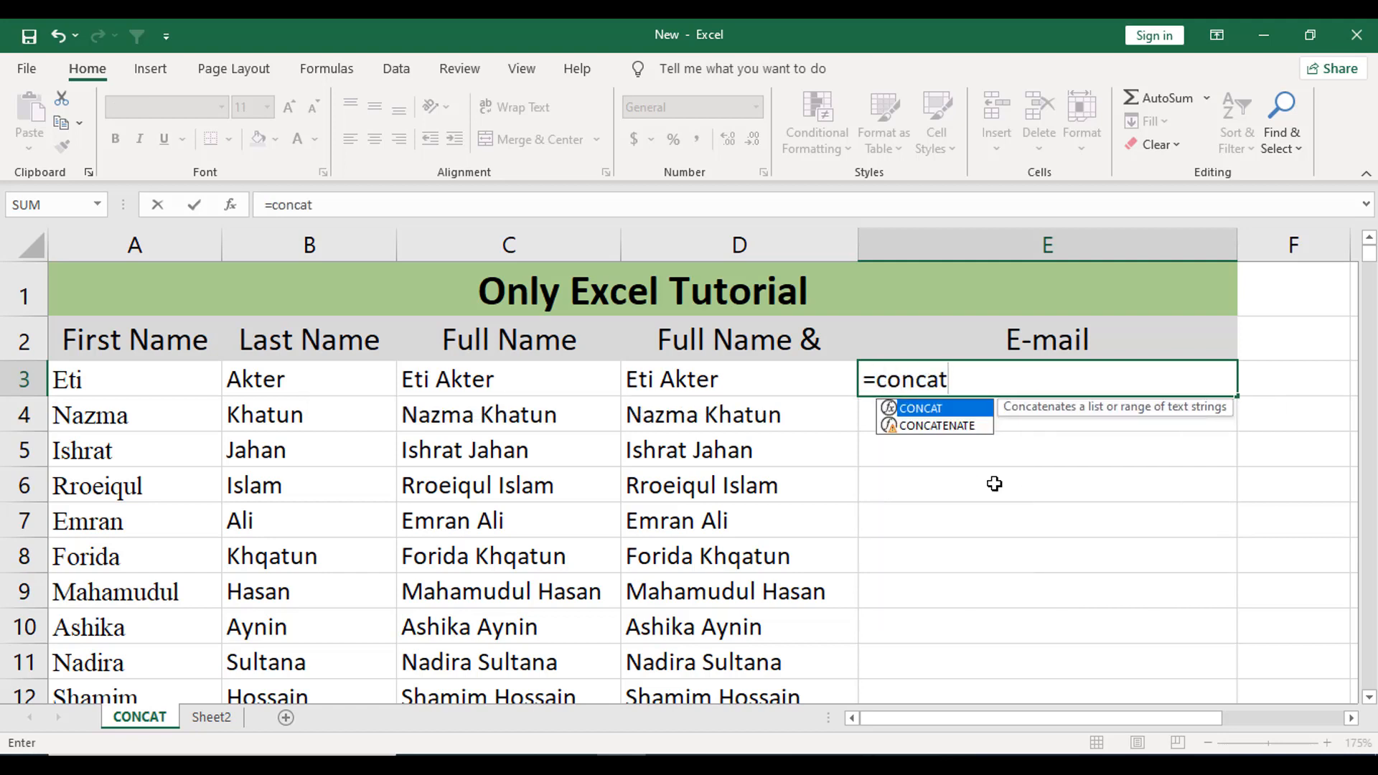
{"action": "type", "text": "("}
{"action": "left_click", "coordinate": [136, 385]}
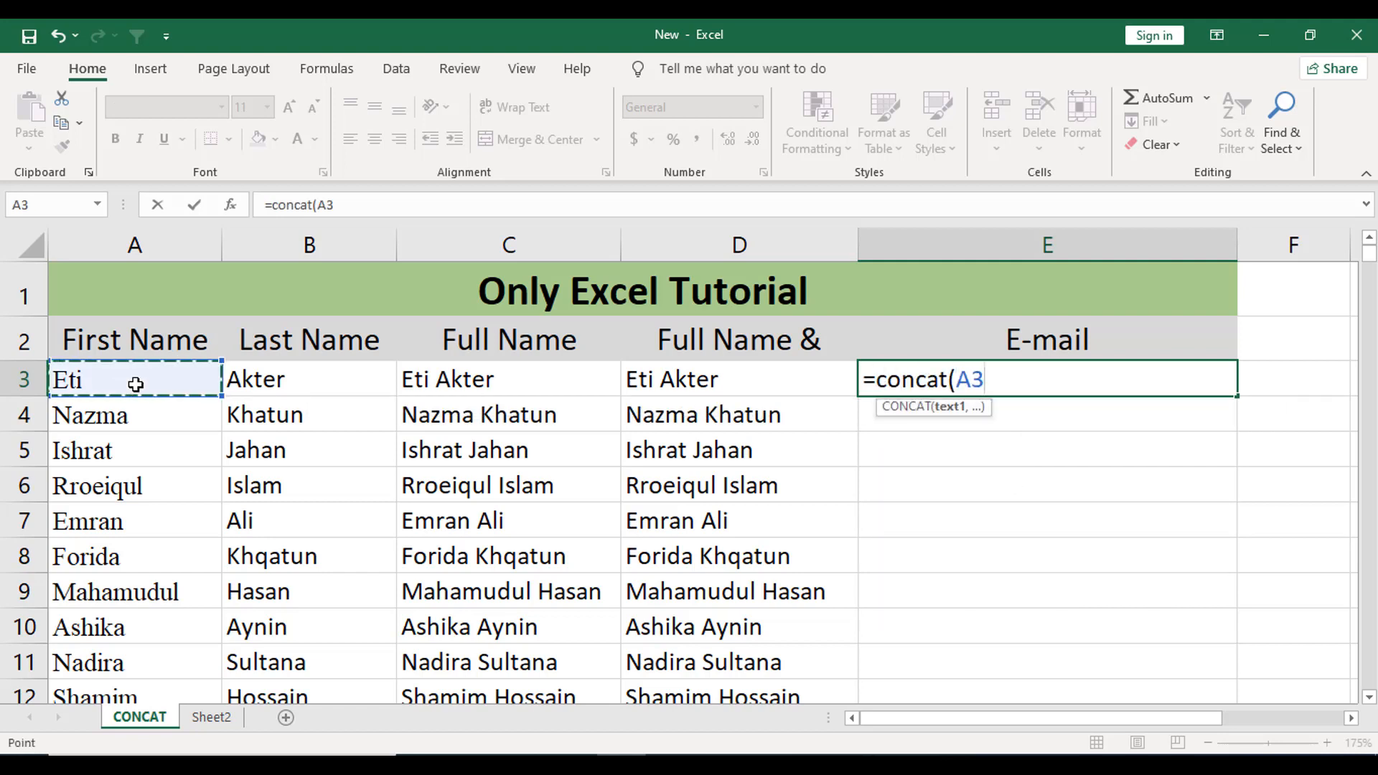
{"action": "type", "text": ","}
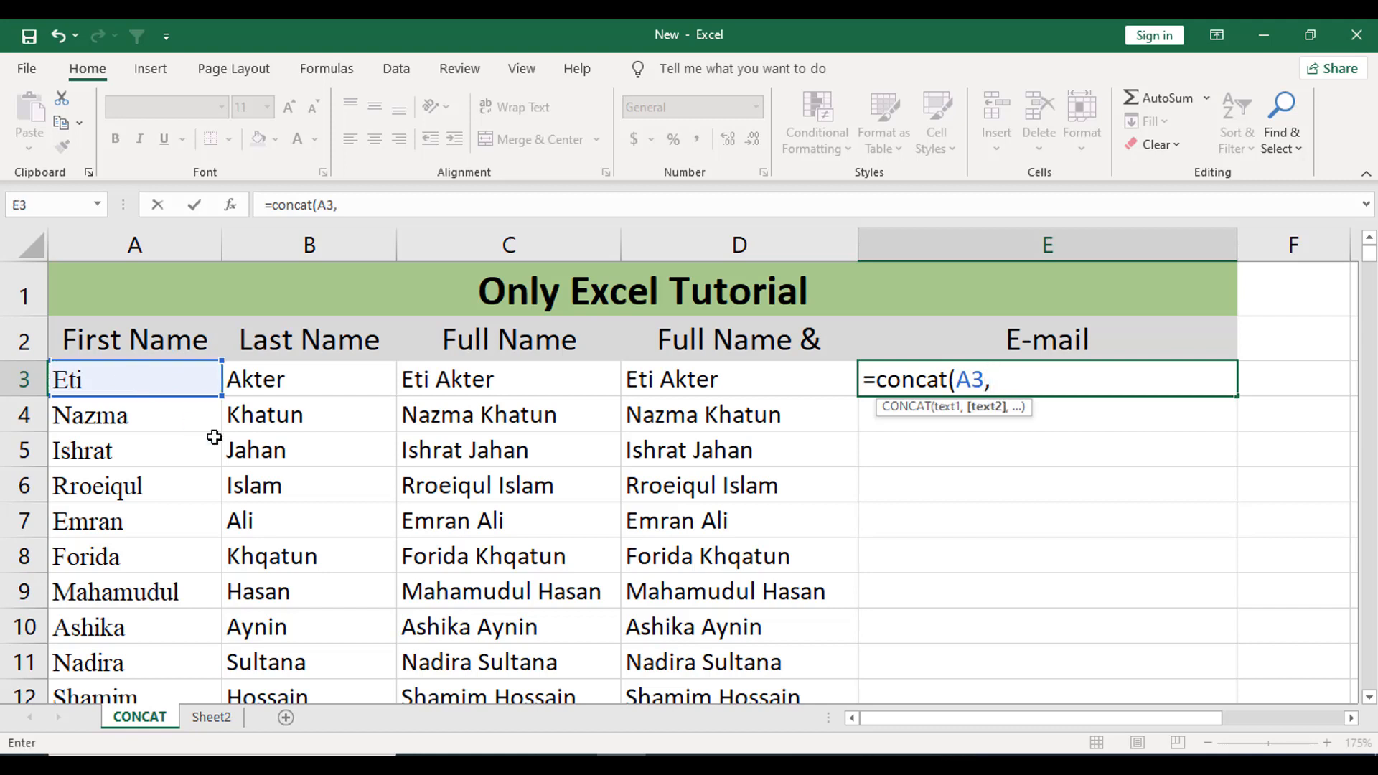
{"action": "type", "text": "\".\","}
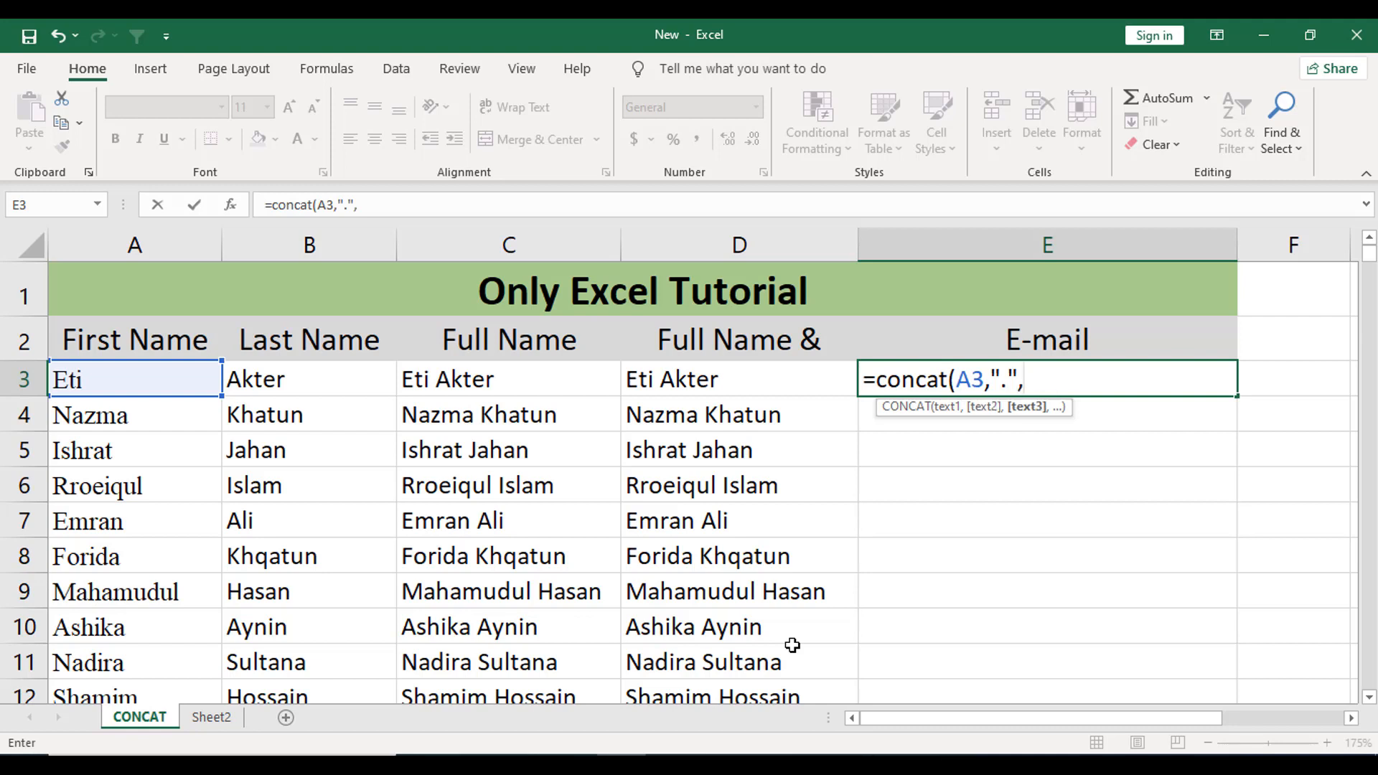
{"action": "left_click", "coordinate": [328, 388]}
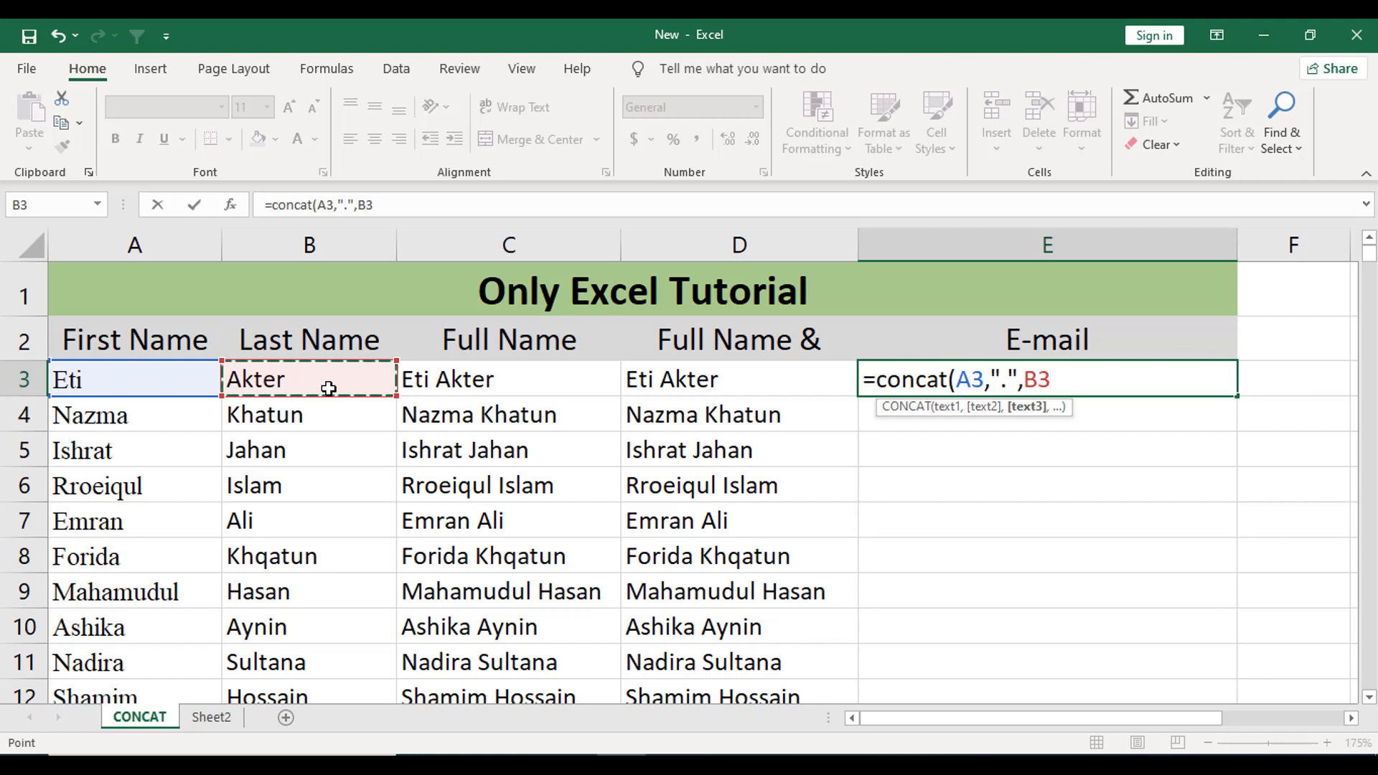
{"action": "type", "text": ","}
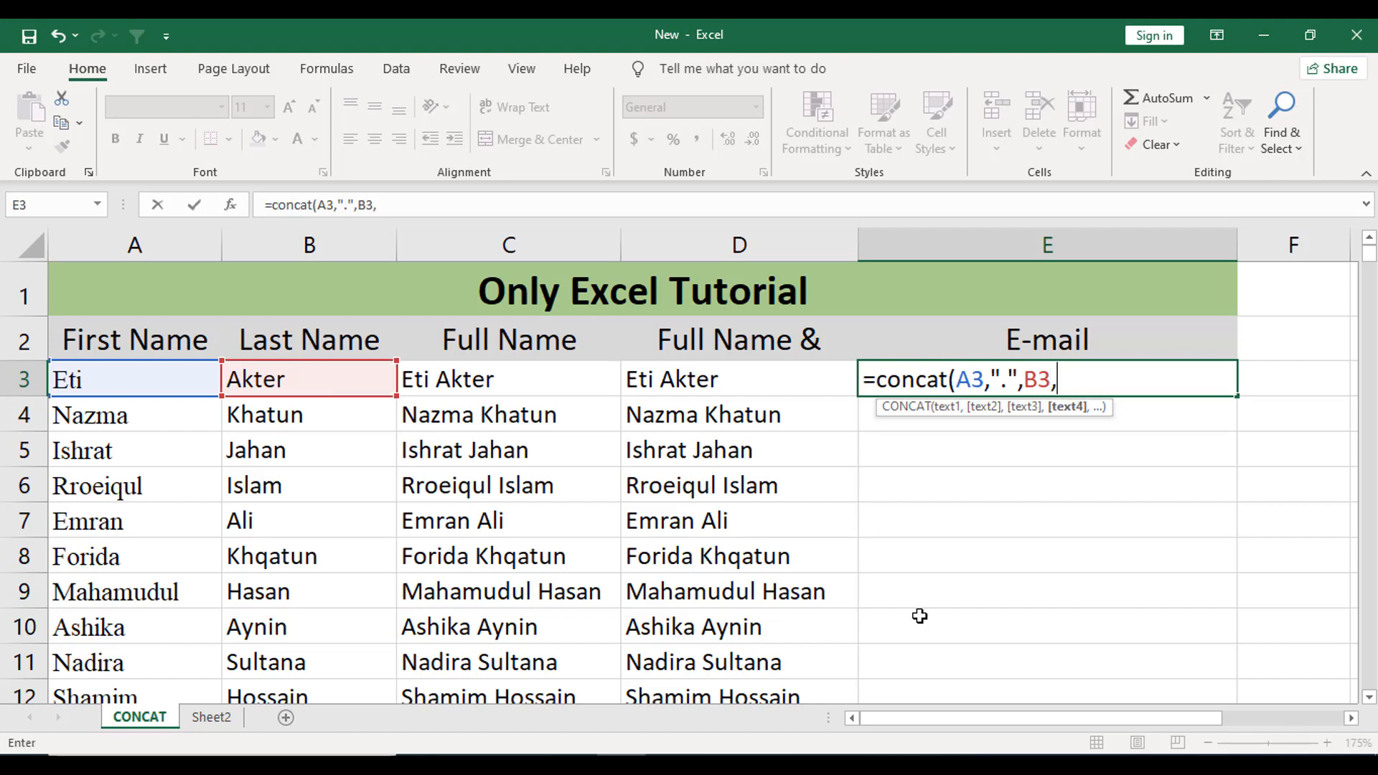
{"action": "type", "text": "\""}
{"action": "type", "text": "@gma"}
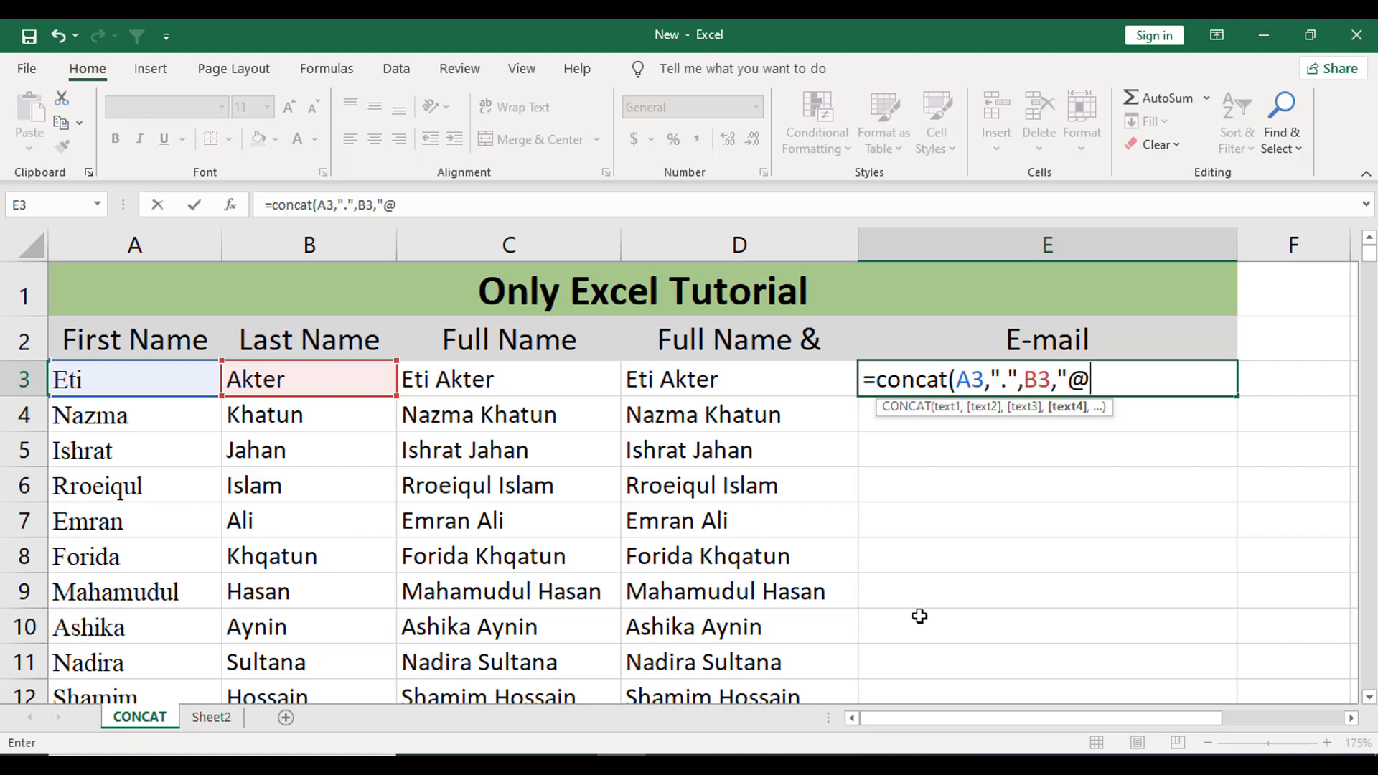
{"action": "type", "text": "l.com\""}
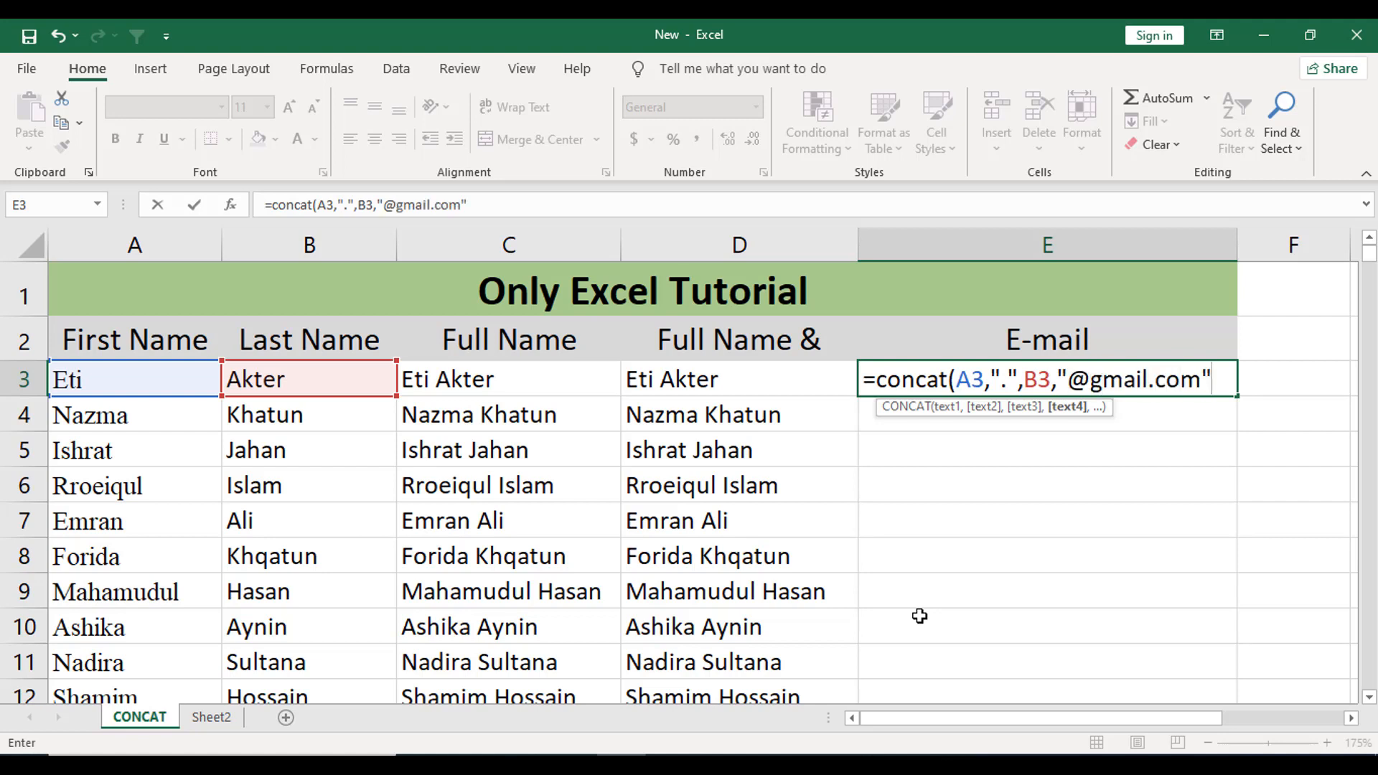
{"action": "type", "text": ")"}
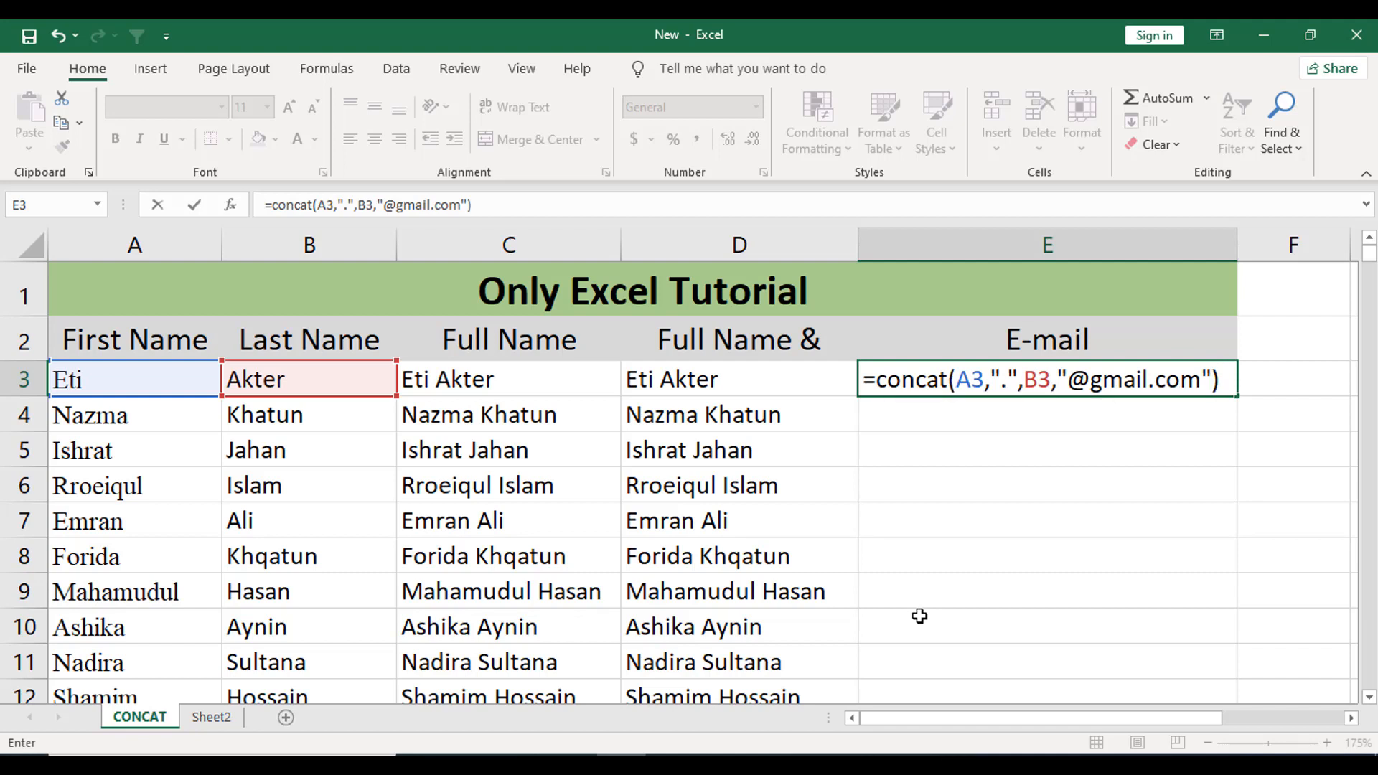
{"action": "key", "text": "Return"}
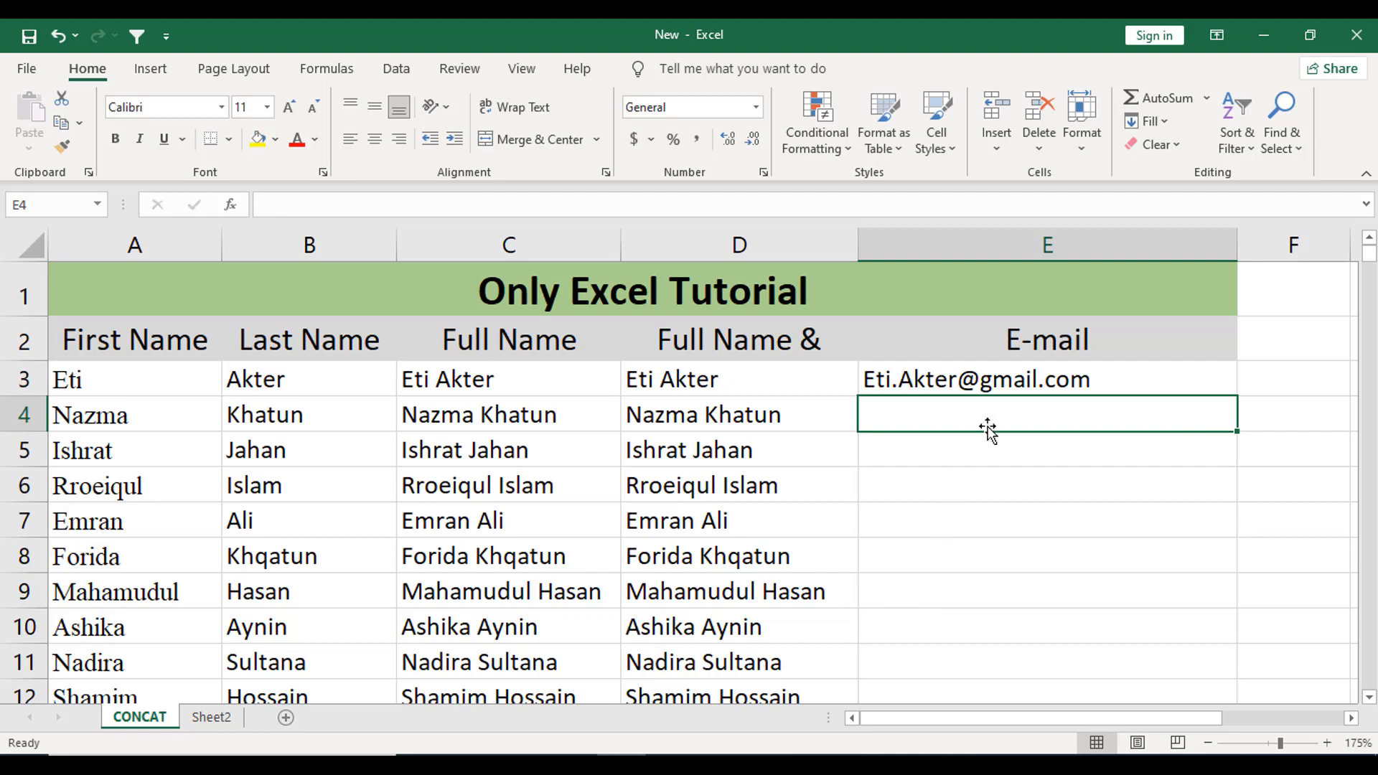
- Fill the E3 e-mail formula down column E through row 26 and spot-check copied cells
{"action": "left_click", "coordinate": [1001, 387]}
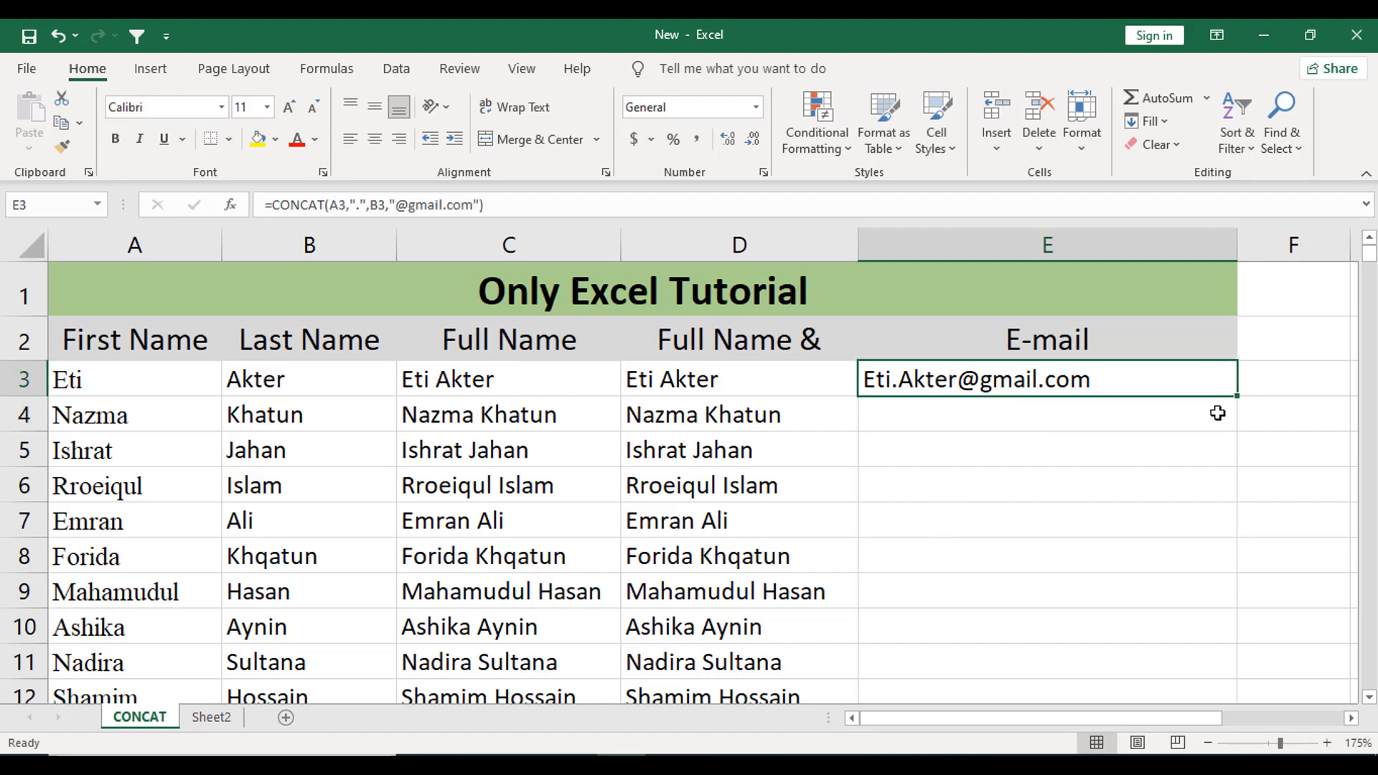
{"action": "double_click", "coordinate": [1236, 399]}
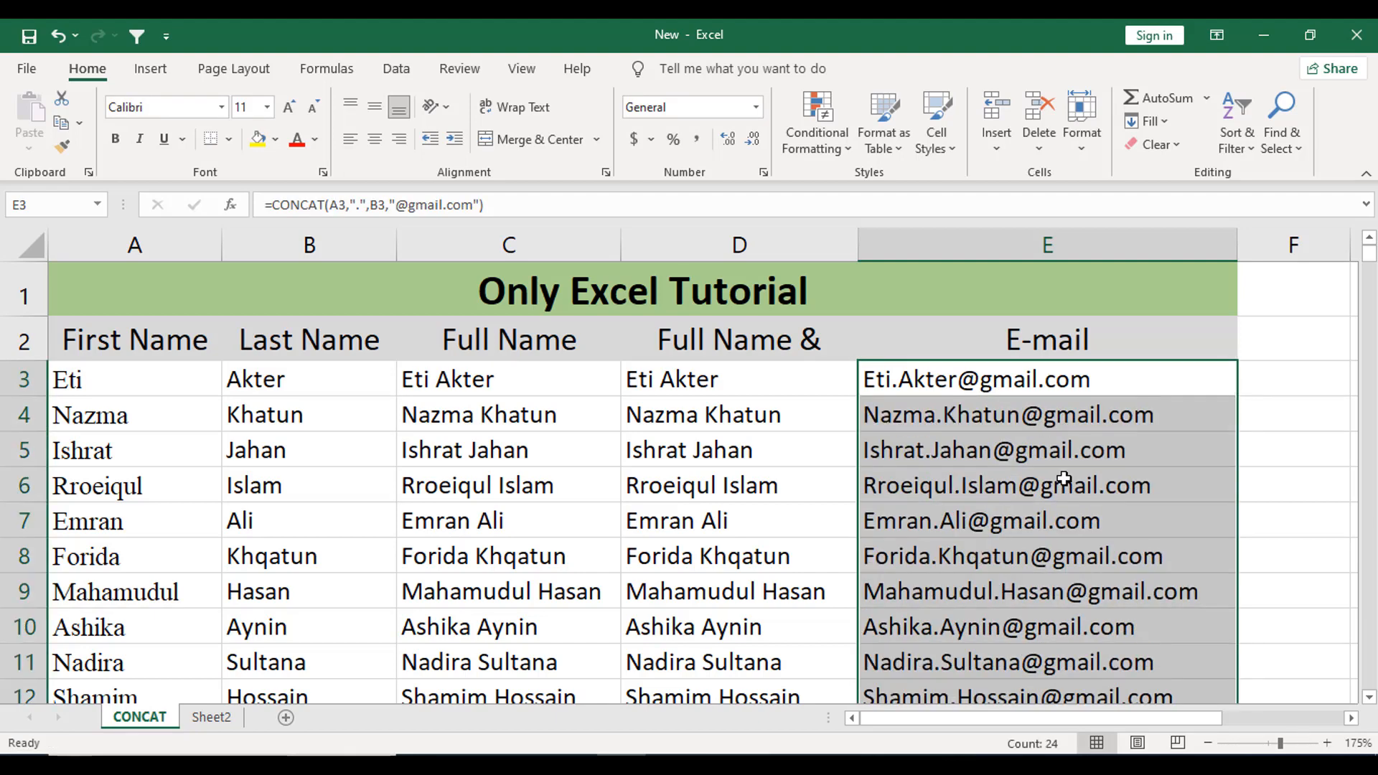
{"action": "scroll", "coordinate": [1065, 463], "scroll_direction": "down", "scroll_amount": 6}
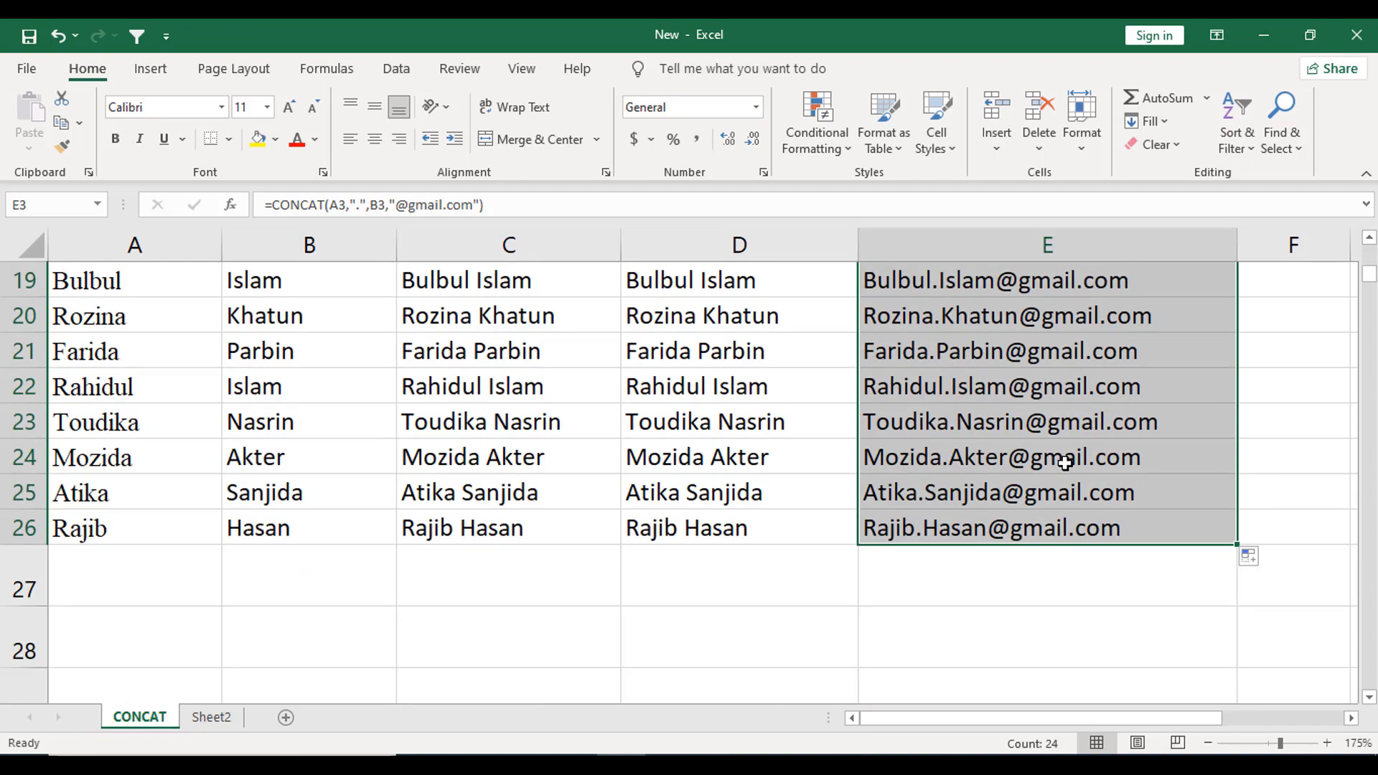
{"action": "scroll", "coordinate": [1065, 463], "scroll_direction": "up", "scroll_amount": 6}
{"action": "left_click", "coordinate": [1065, 465]}
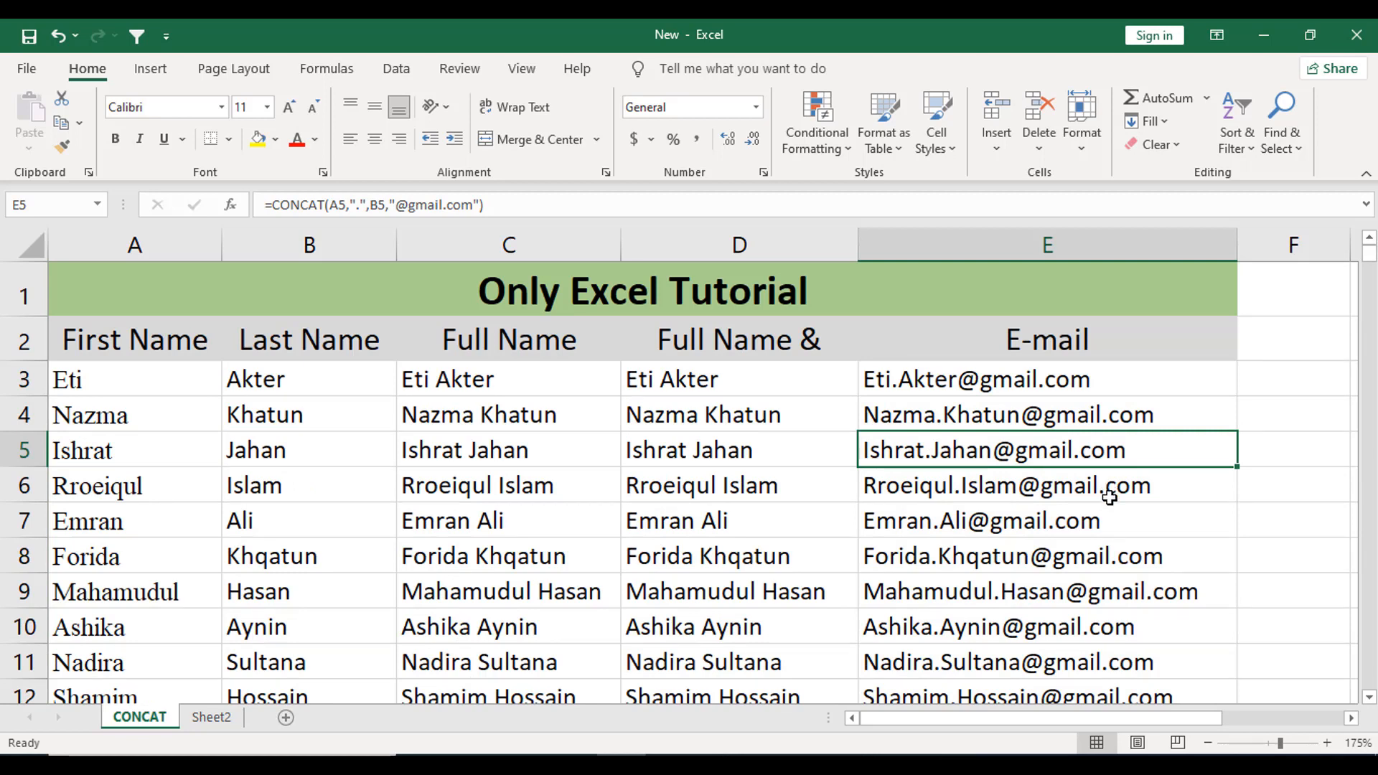
{"action": "left_click", "coordinate": [815, 535]}
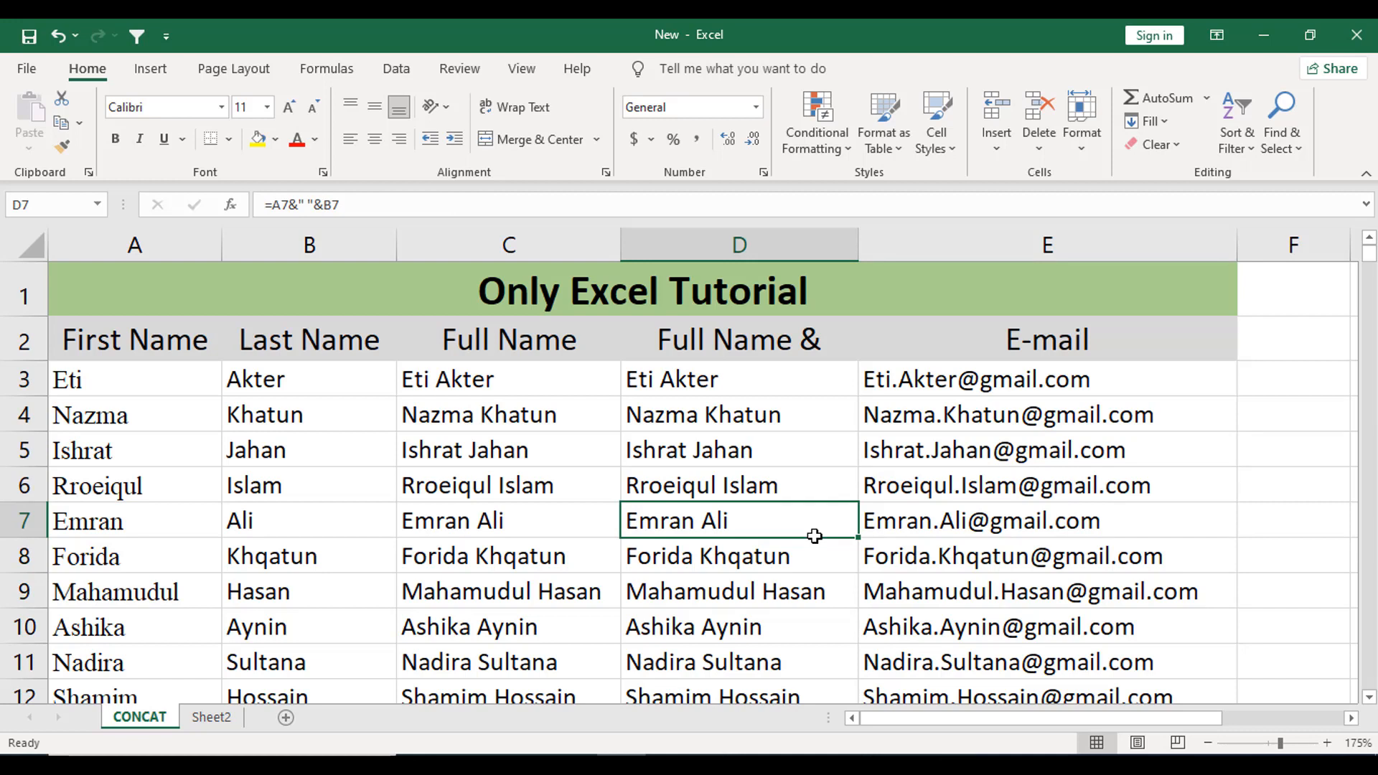